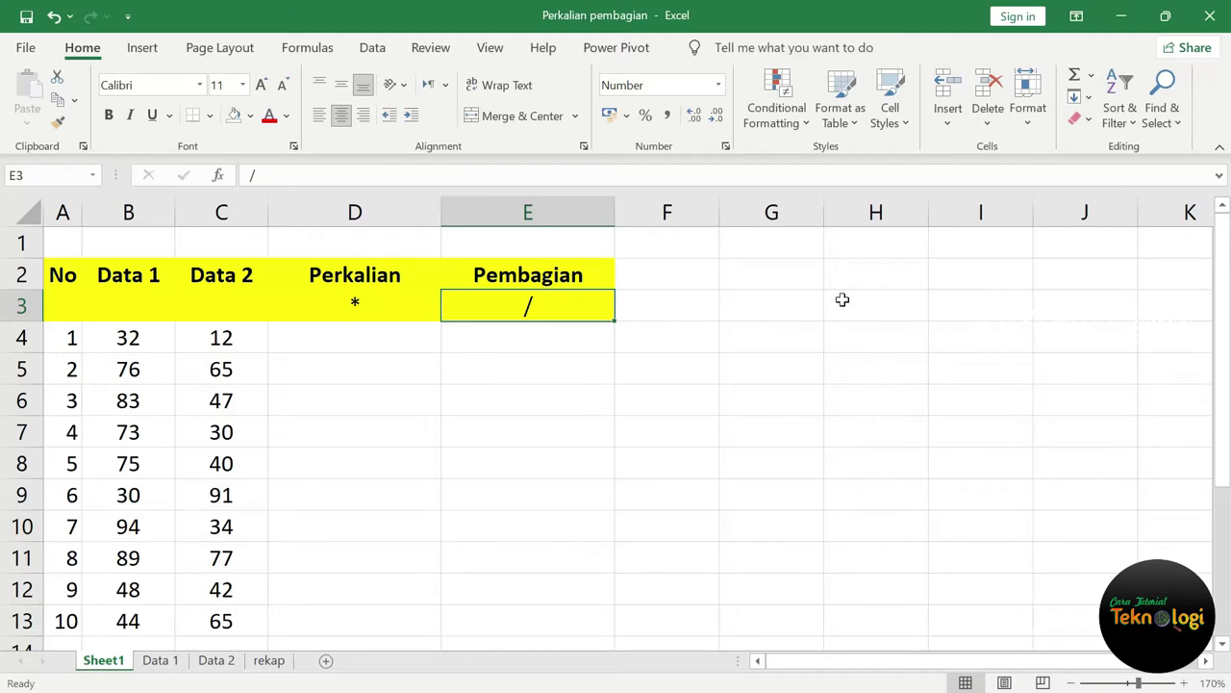
# Enter =B4*C4 in D4 to multiply Data 1 by Data 2, giving 384
pyautogui.click(390, 303)
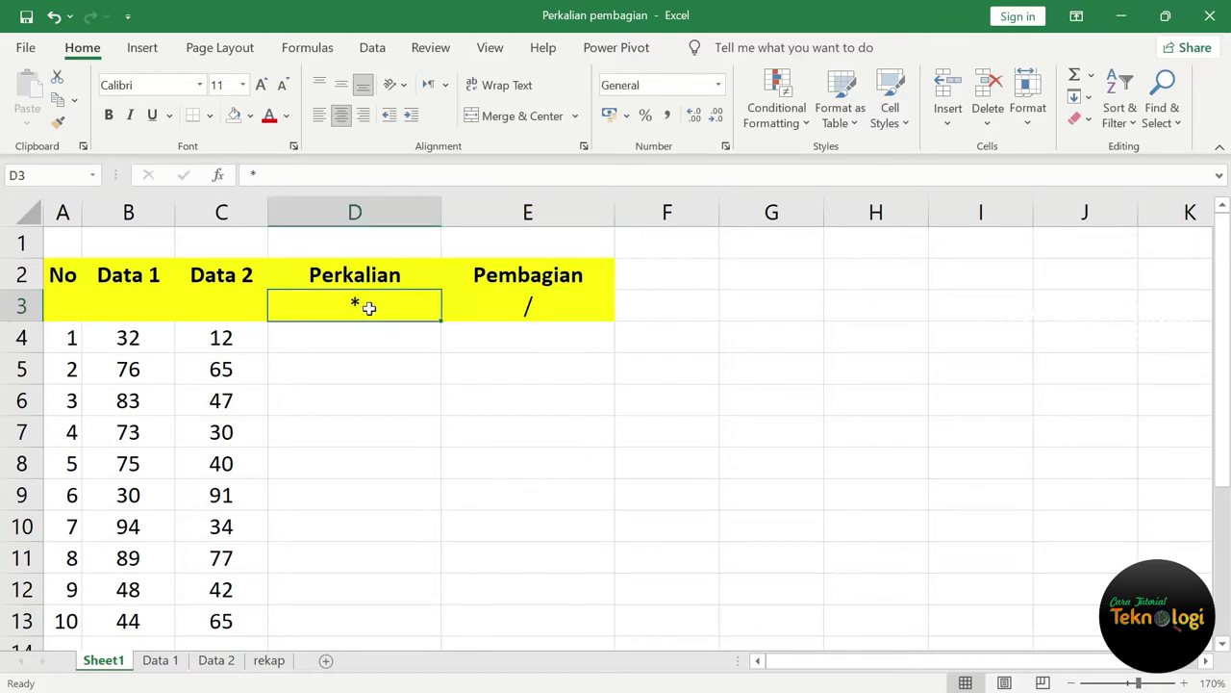
pyautogui.click(550, 314)
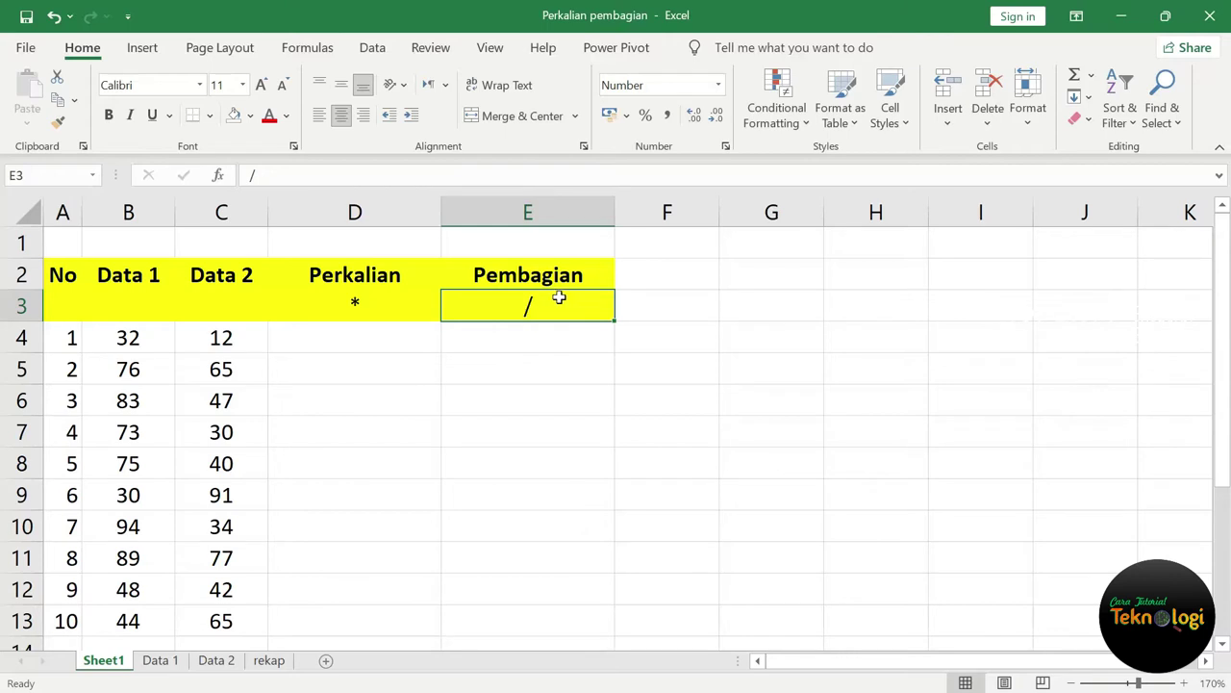
pyautogui.click(381, 343)
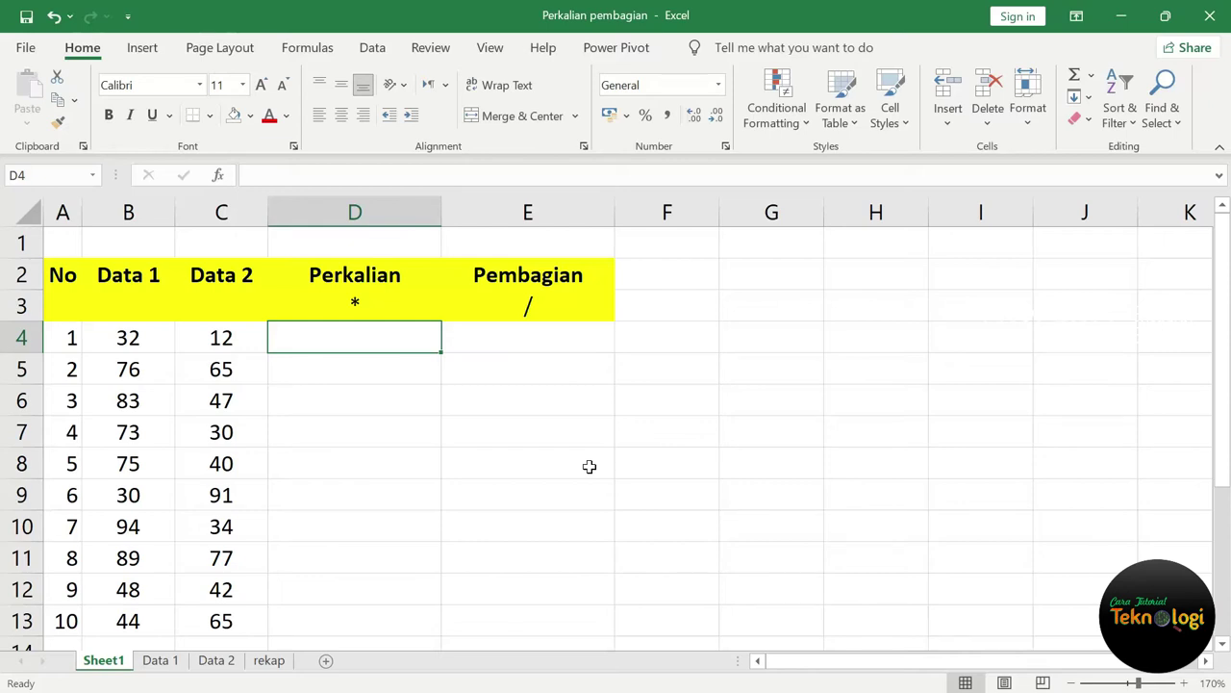
pyautogui.write('=')
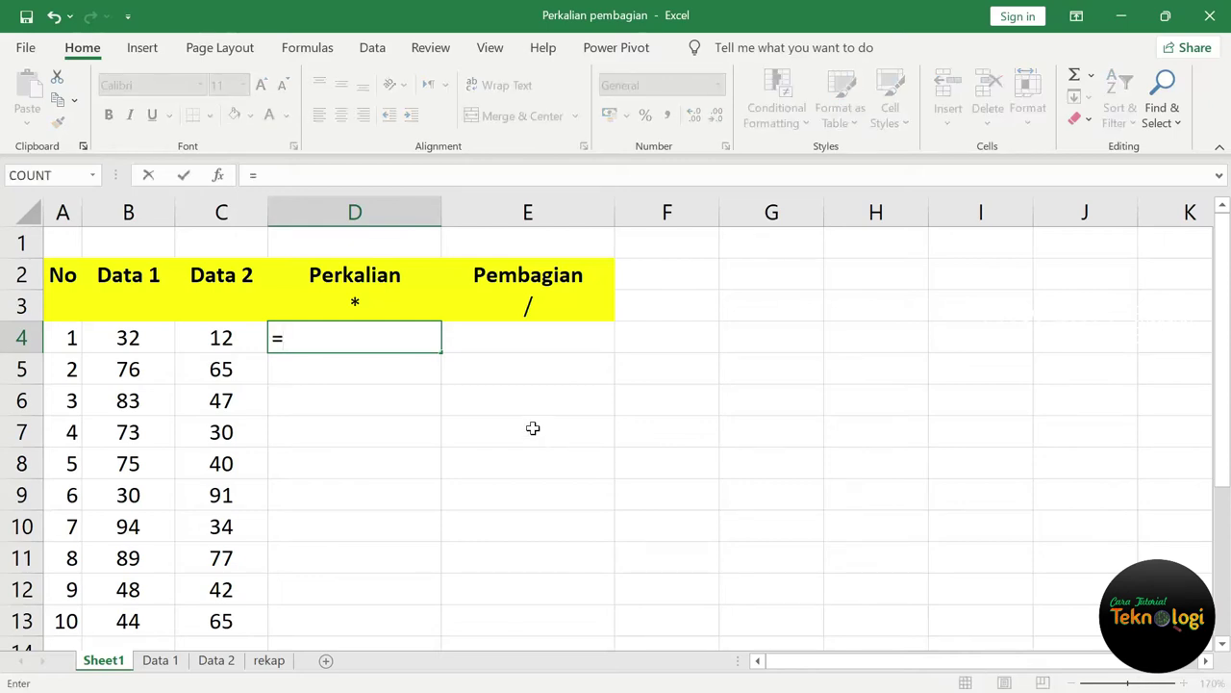
pyautogui.click(132, 337)
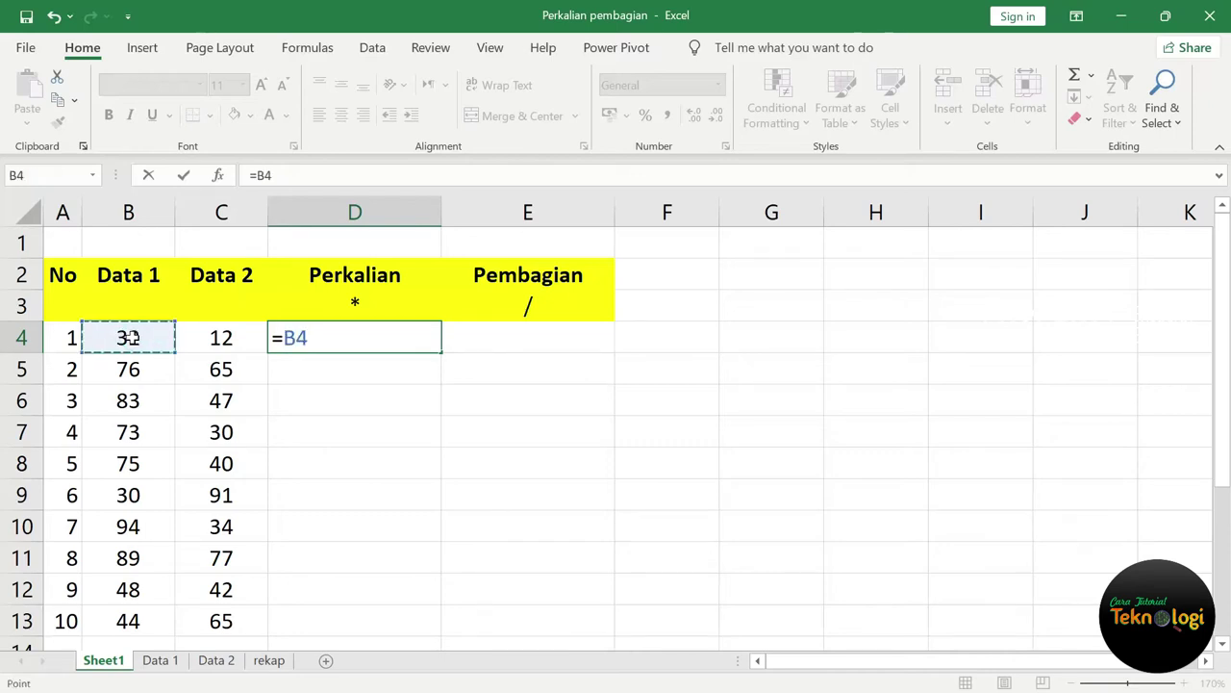
pyautogui.write('*')
pyautogui.click(224, 344)
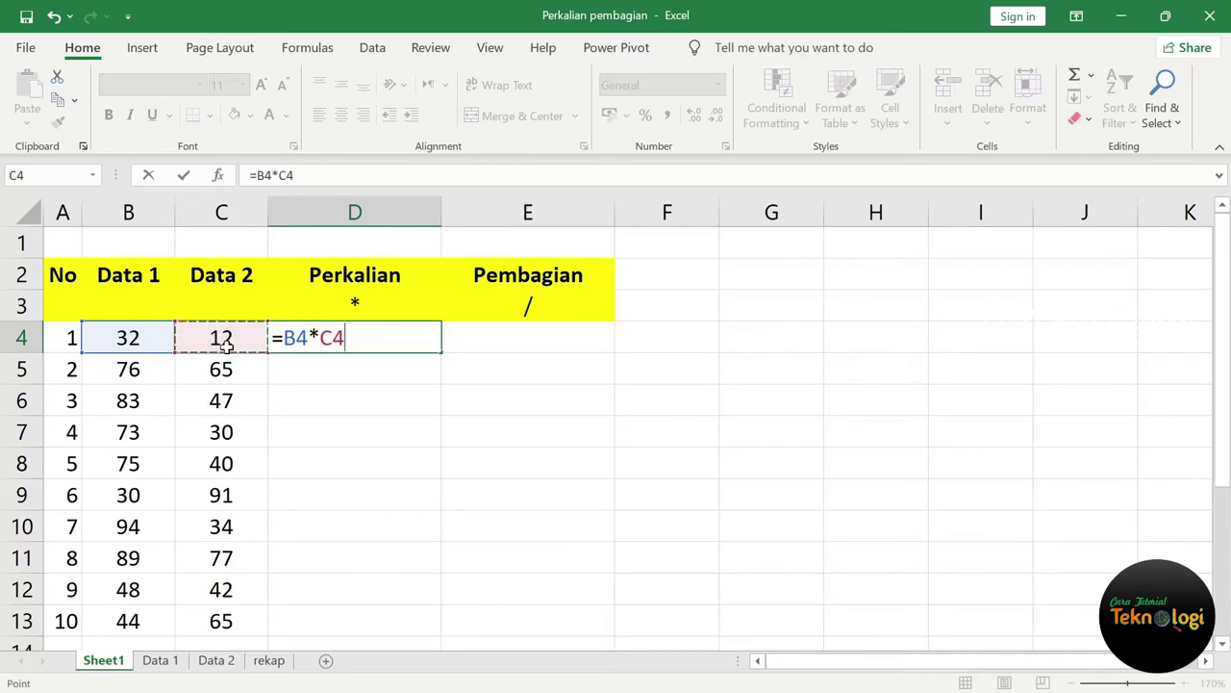
pyautogui.press('Return')
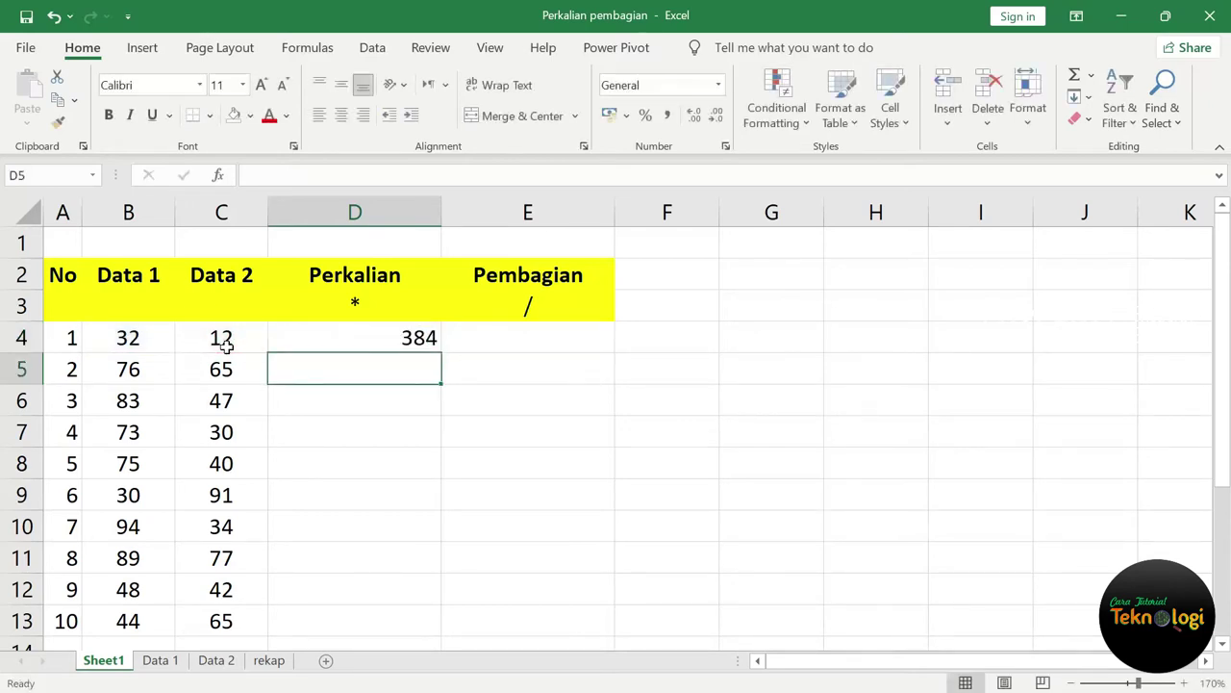
# Fill the product formula down to D13 and check the copied formulas row by row
pyautogui.click(362, 334)
pyautogui.moveTo(434, 354); pyautogui.dragTo(420, 637)
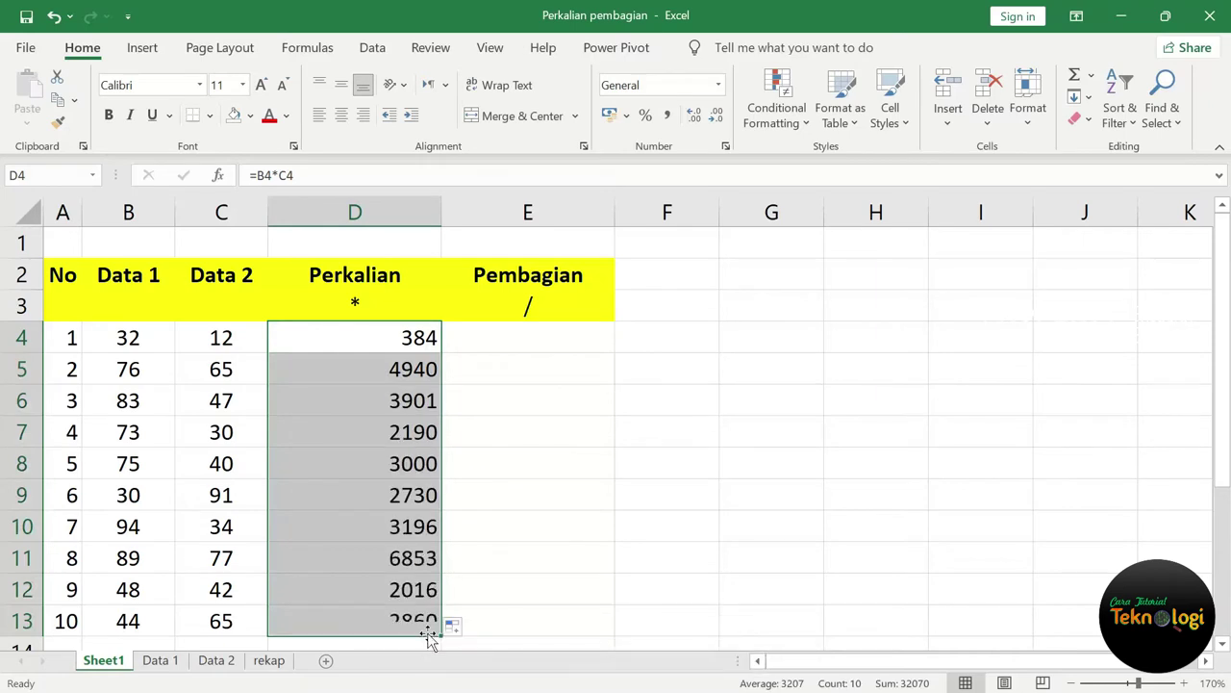
pyautogui.click(394, 371)
pyautogui.click(396, 402)
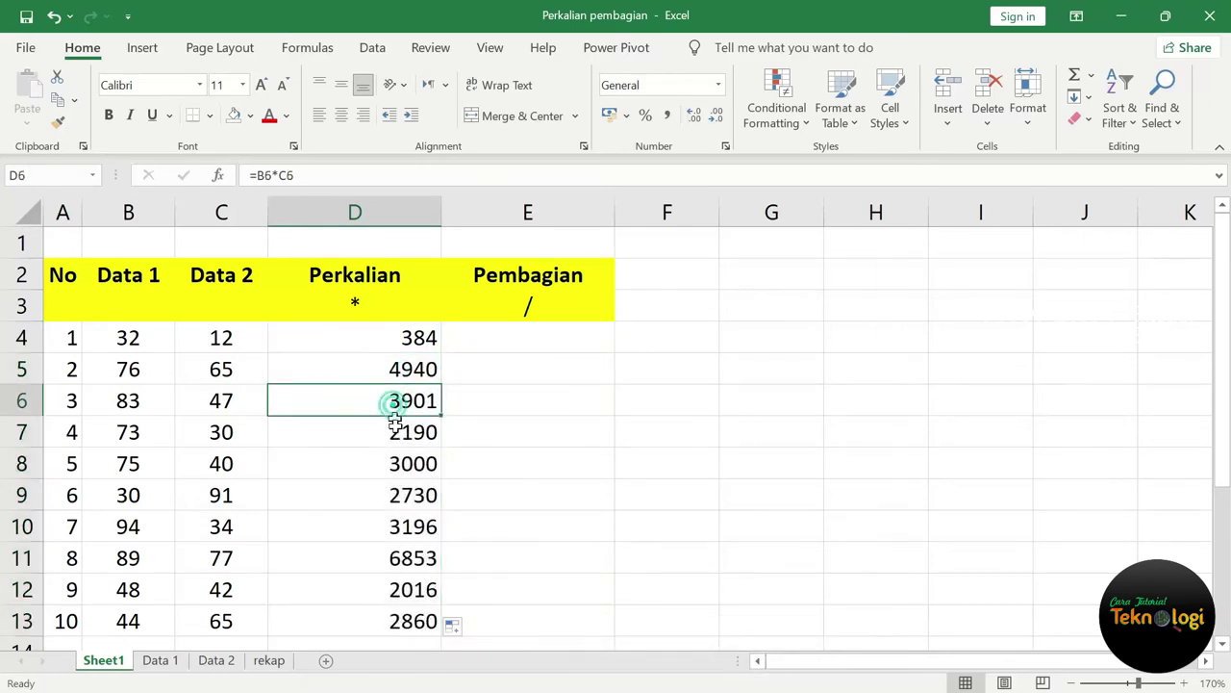
pyautogui.click(397, 433)
pyautogui.click(400, 466)
pyautogui.click(402, 496)
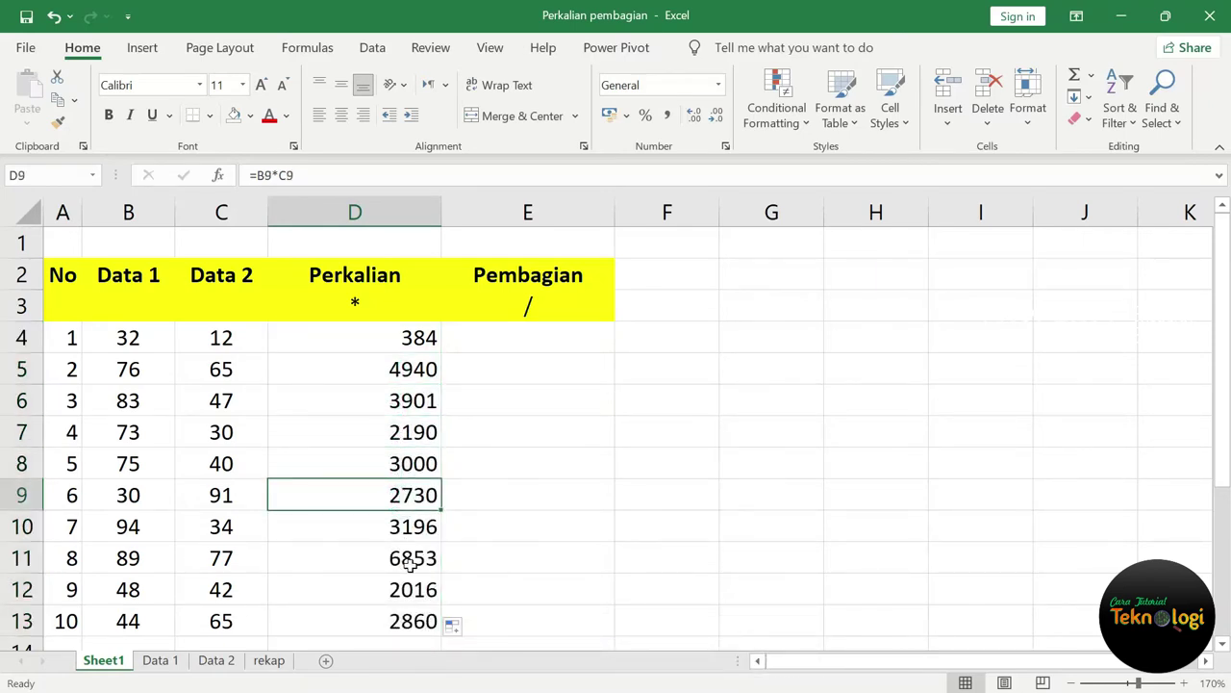
pyautogui.click(398, 339)
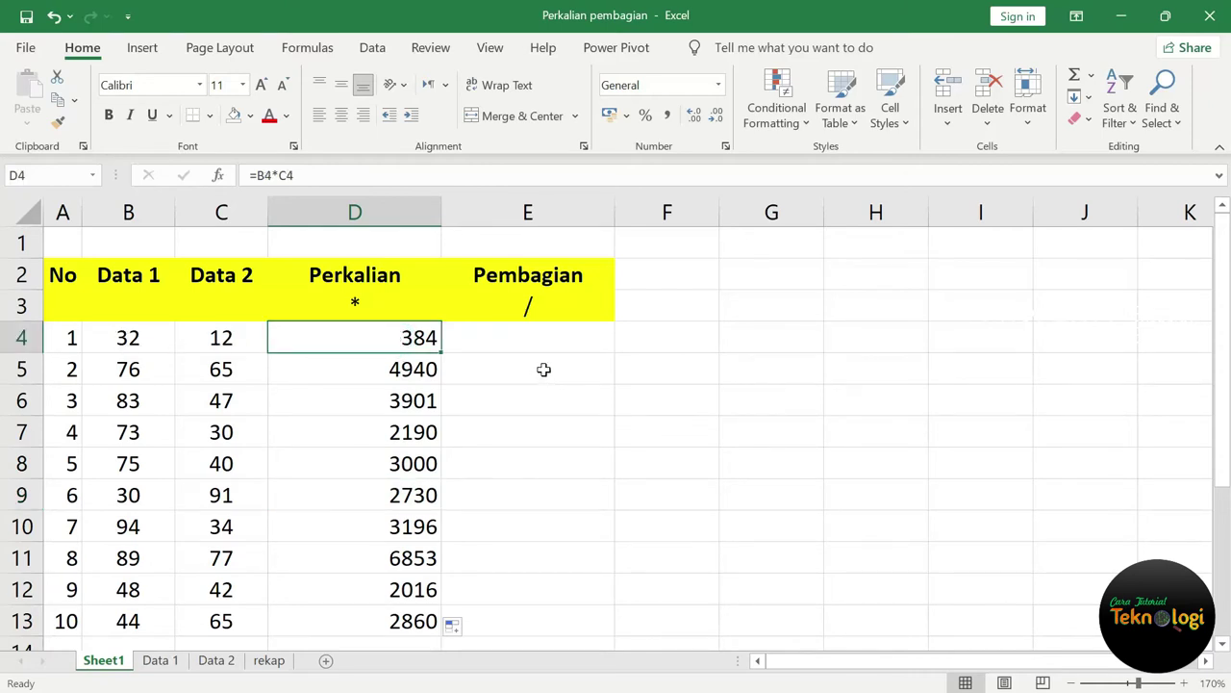
# Enter the demo formula =10*10 in G4, showing 100
pyautogui.click(787, 341)
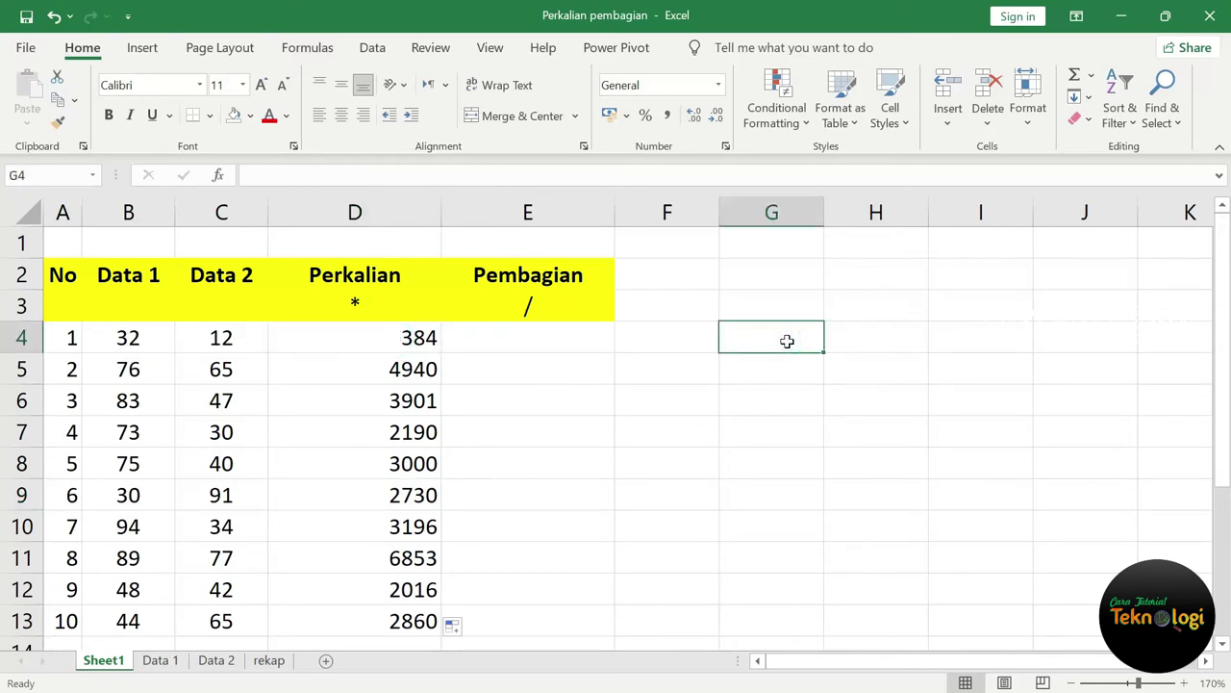
pyautogui.write('=10*')
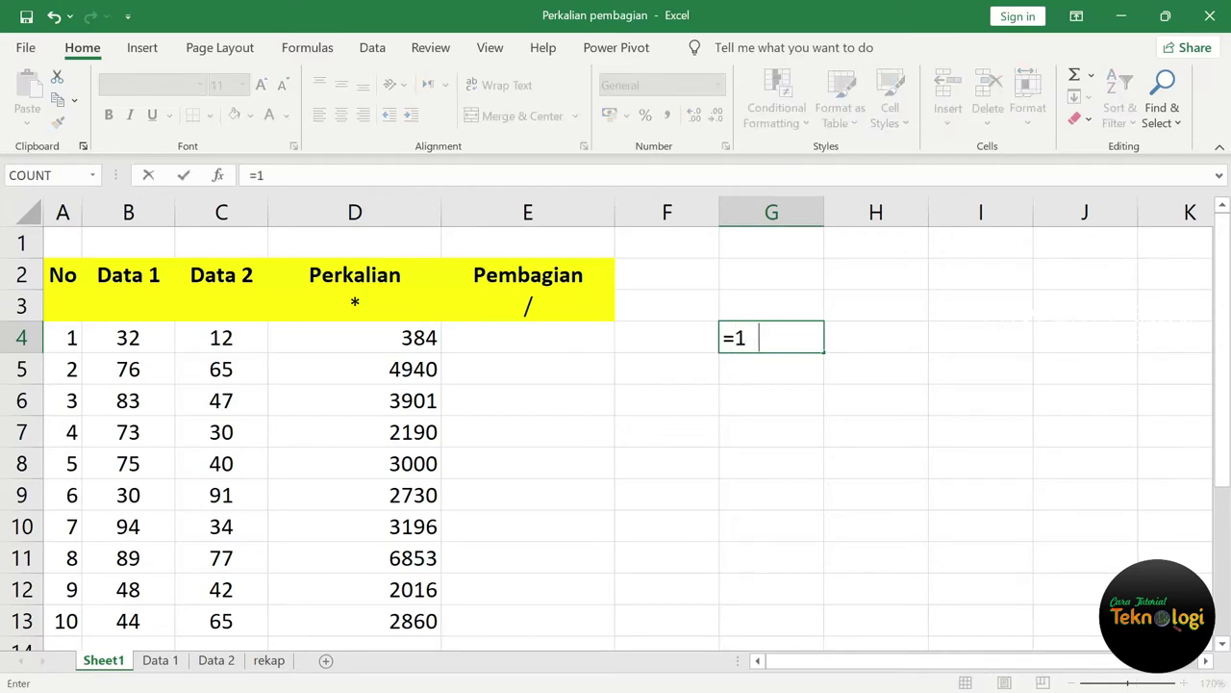
pyautogui.write('10')
pyautogui.press('Return')
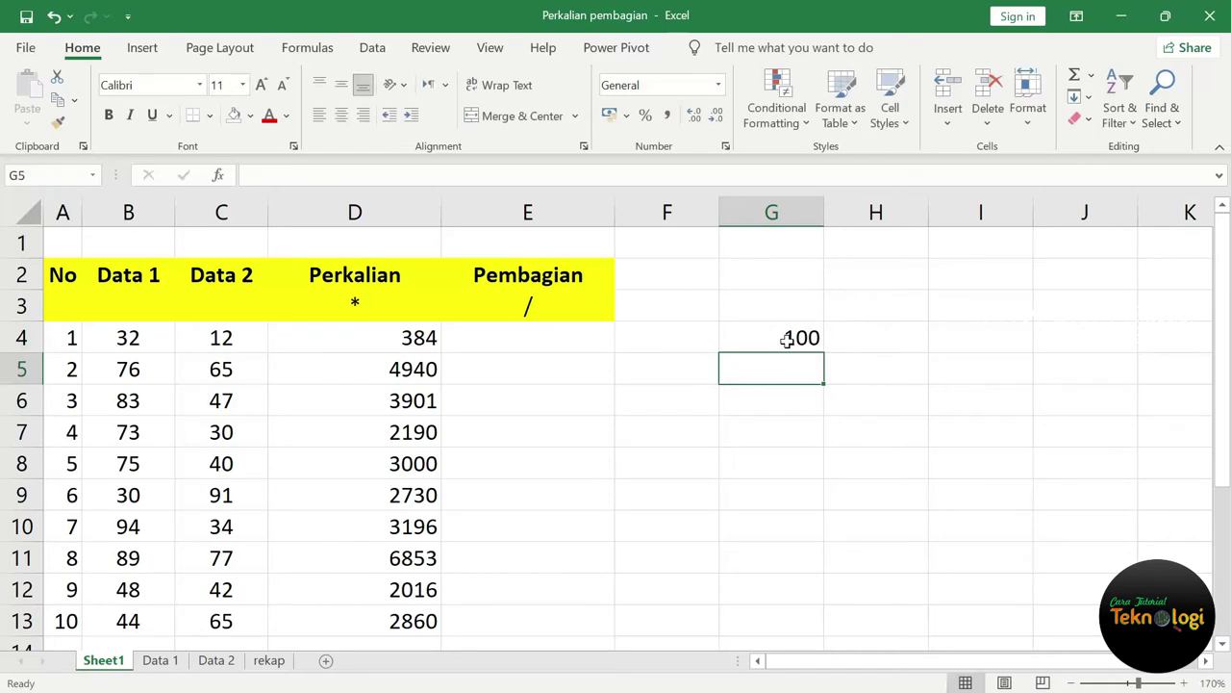
pyautogui.click(786, 339)
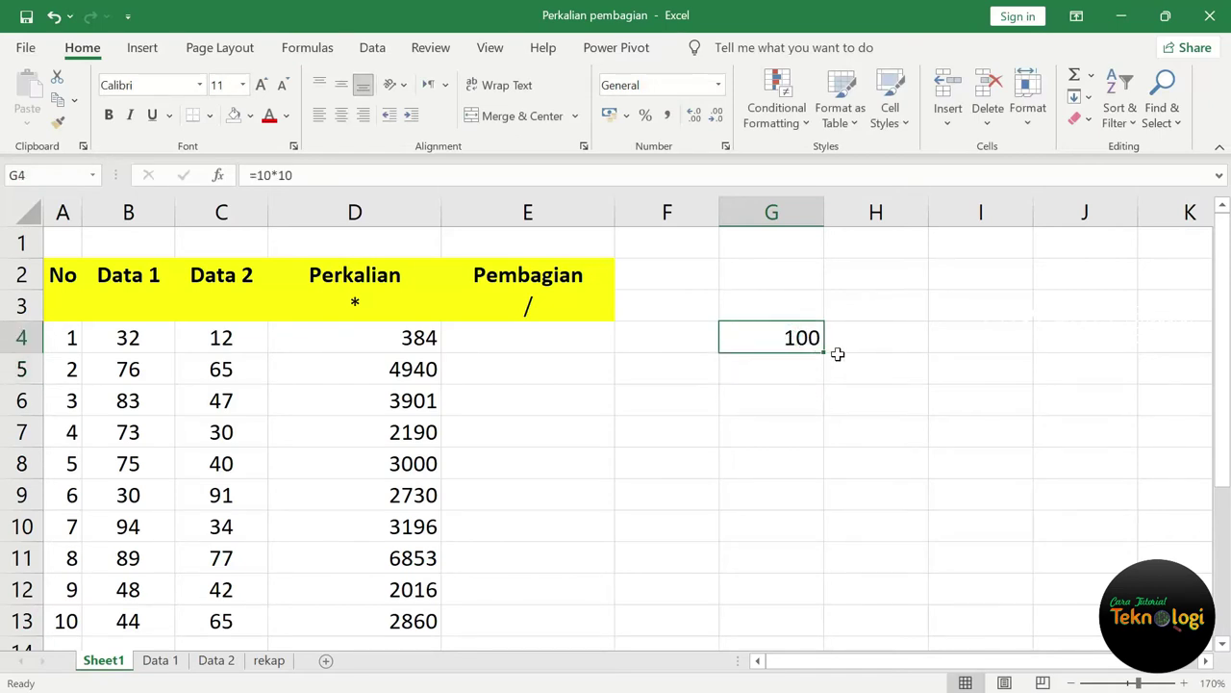
pyautogui.click(569, 342)
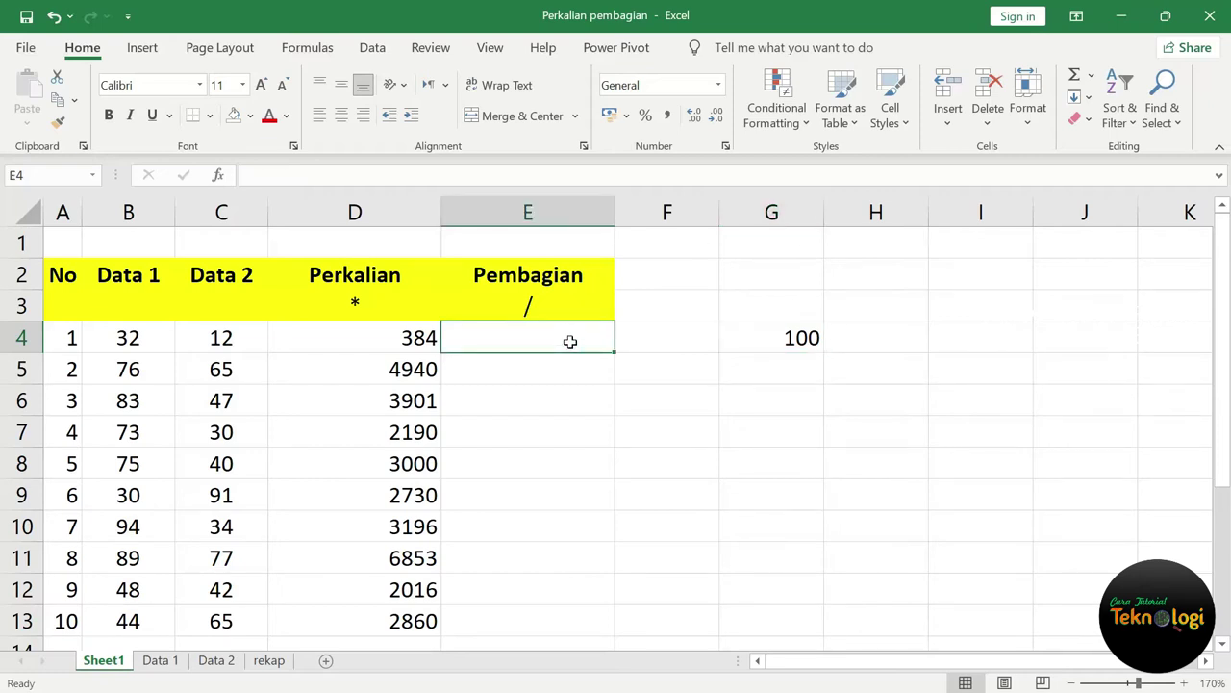
# Enter =B4/C4 in E4 to divide 32 by 12, giving 2,666666667
pyautogui.write('=')
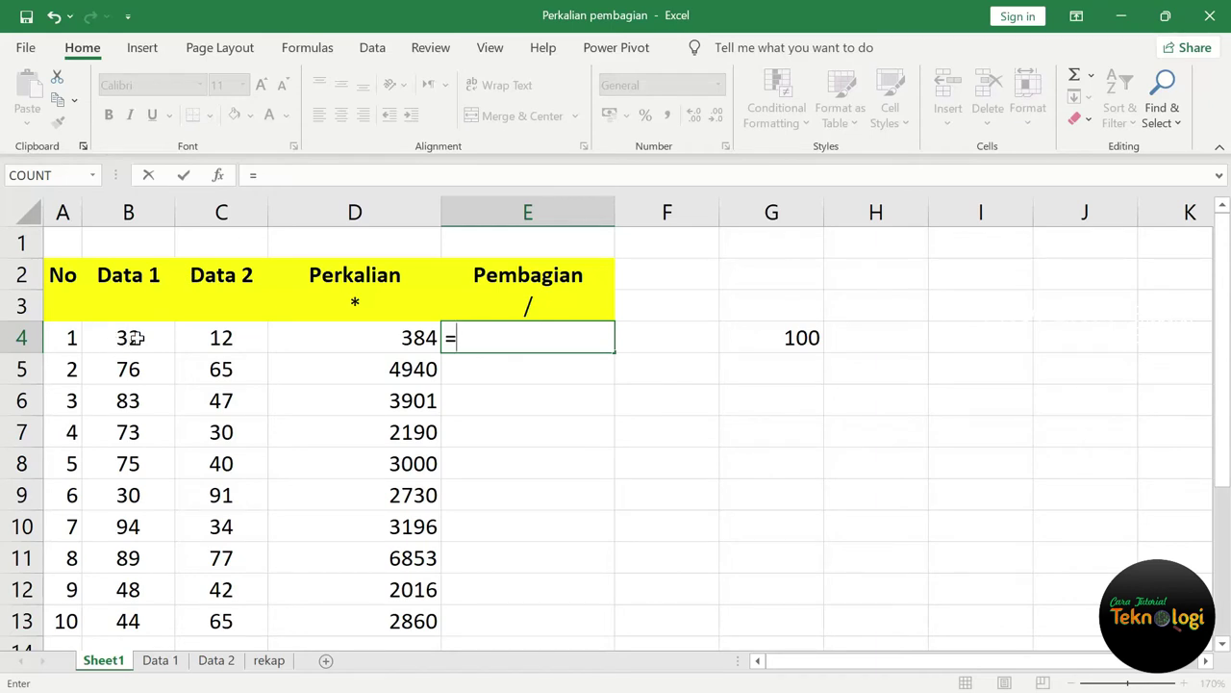
pyautogui.click(136, 338)
pyautogui.write('/')
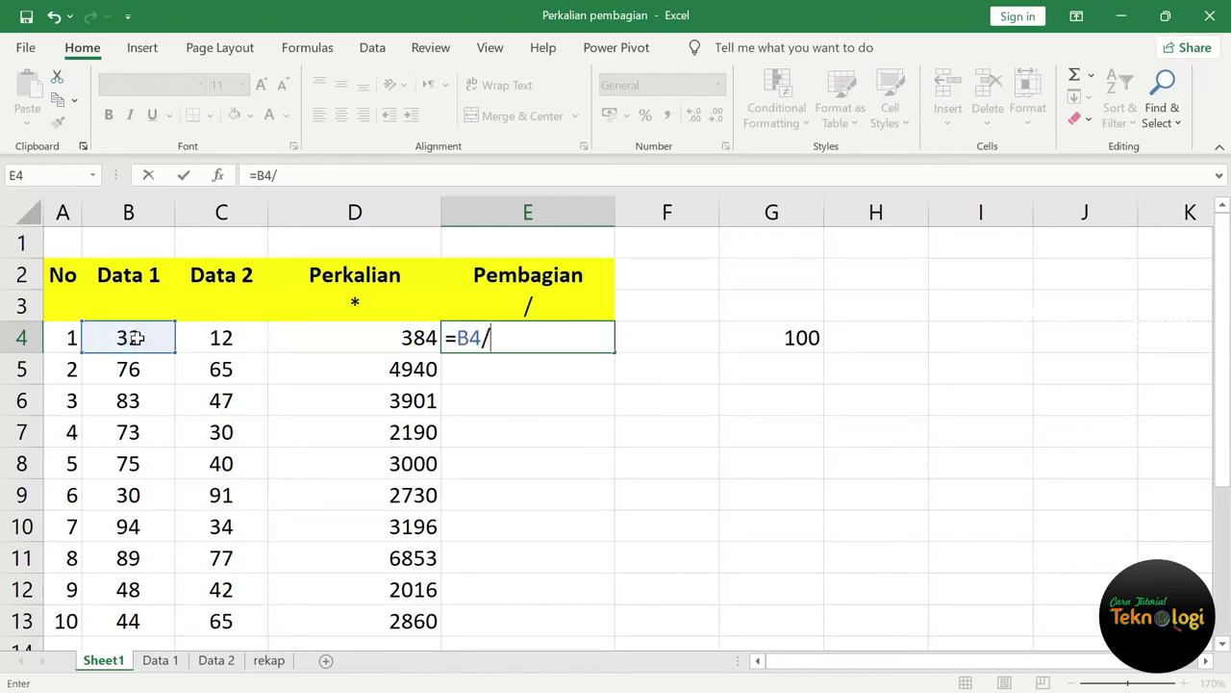
pyautogui.click(207, 341)
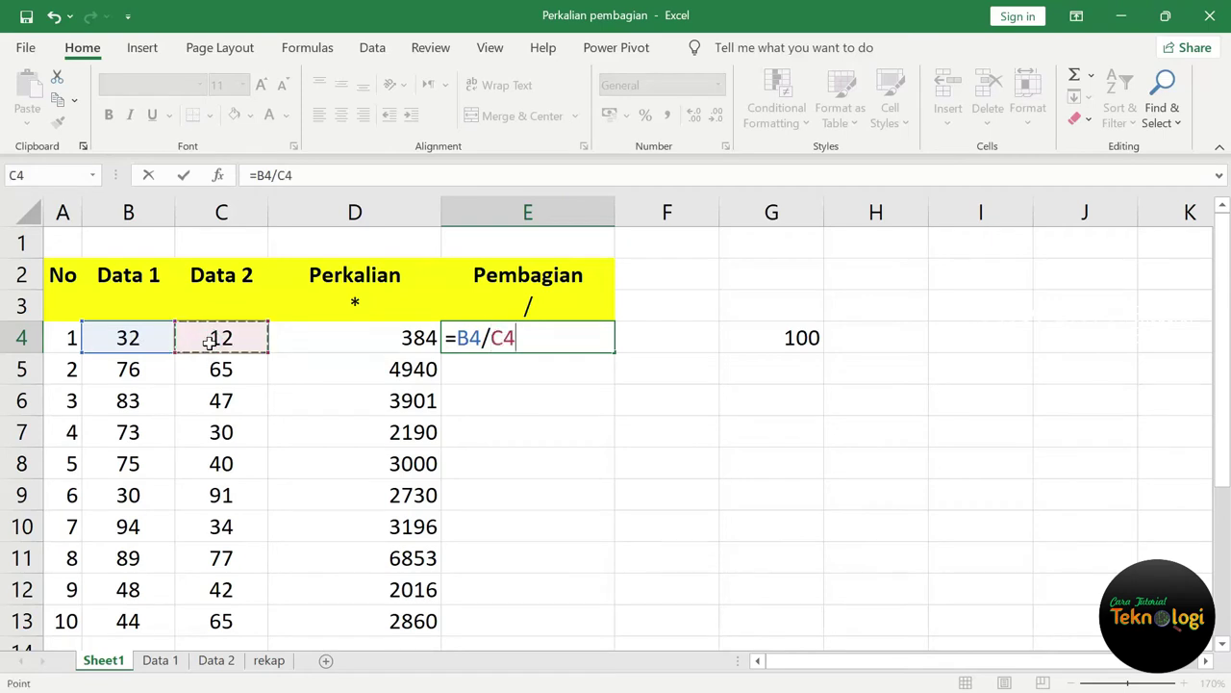
pyautogui.press('Return')
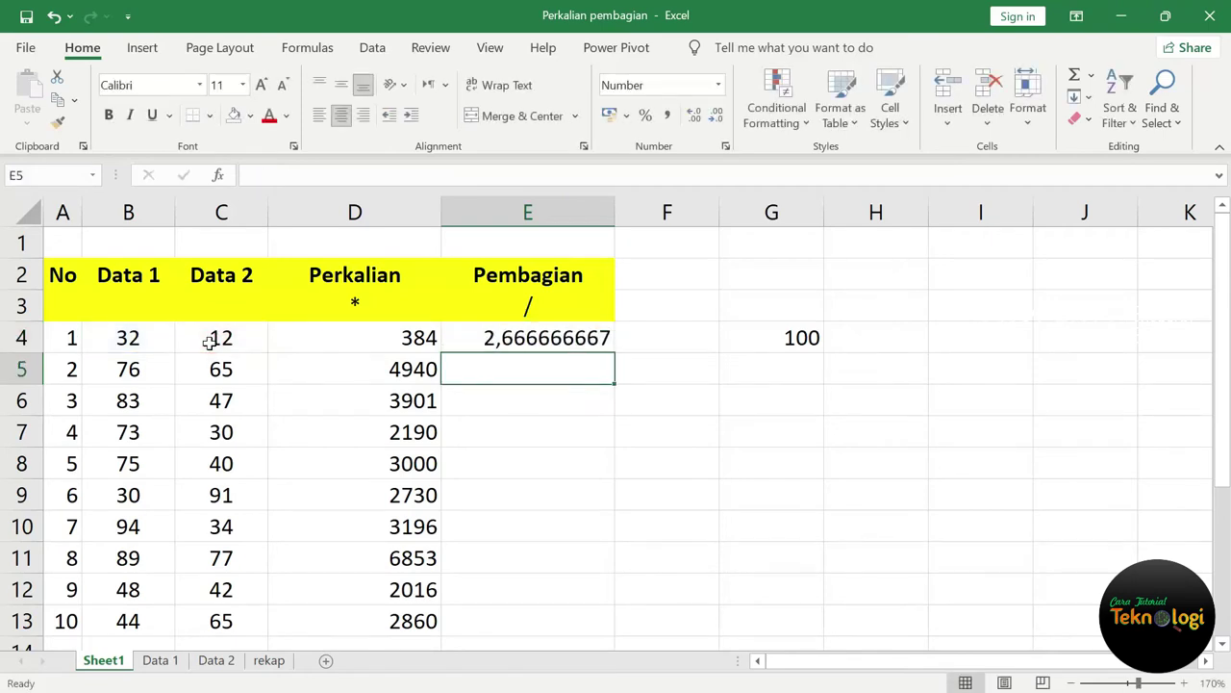
pyautogui.click(568, 333)
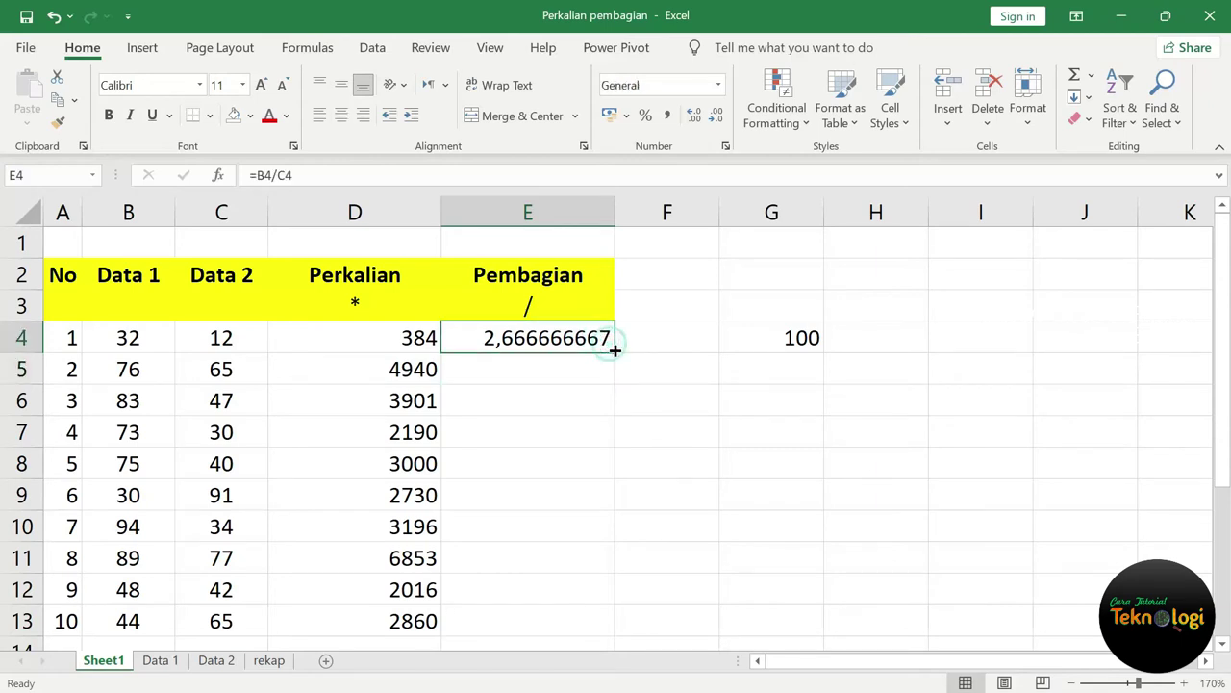
# Copy =B4/C4 down to E13 and show the results to two decimals (2,67 to 0,68)
pyautogui.moveTo(613, 357); pyautogui.dragTo(595, 636)
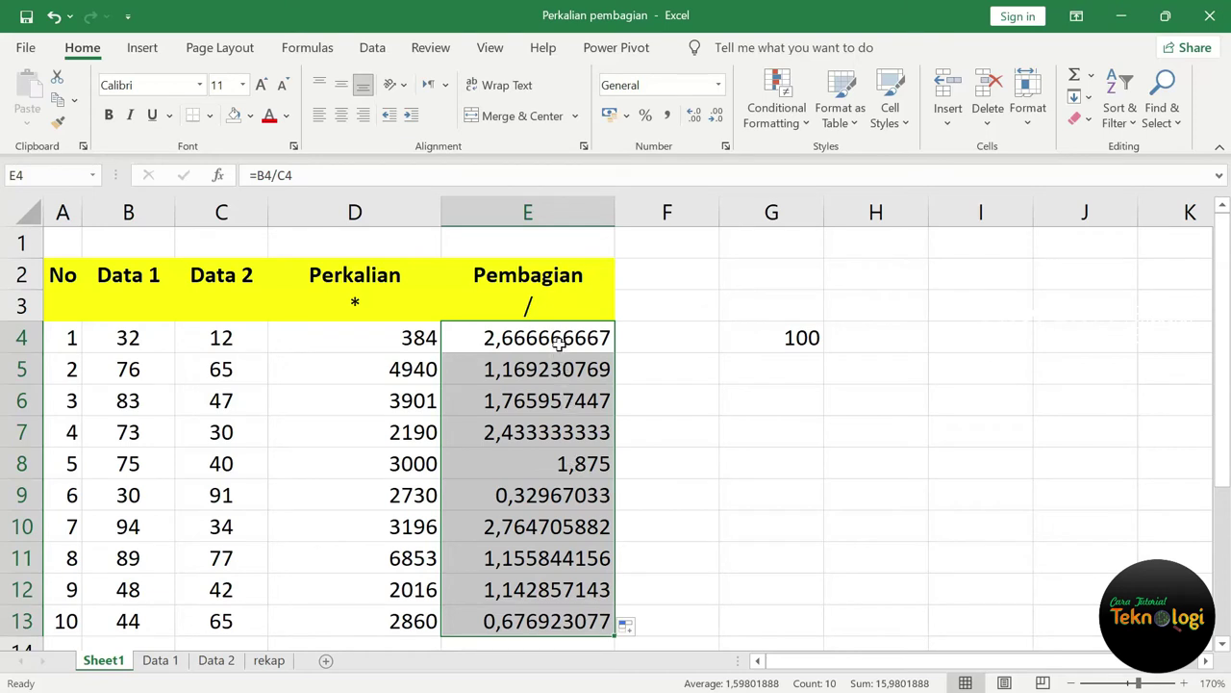
pyautogui.click(716, 116)
pyautogui.click(716, 115)
pyautogui.click(716, 115)
pyautogui.click(716, 116)
pyautogui.click(715, 115)
pyautogui.click(716, 116)
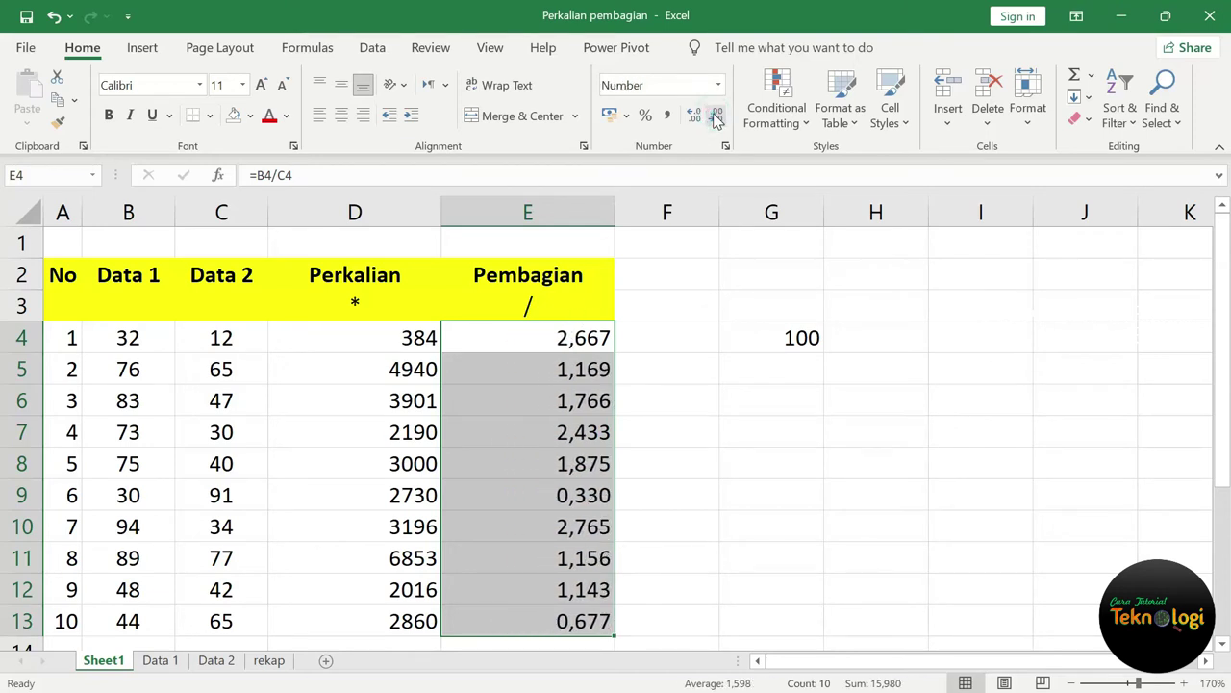
pyautogui.click(715, 115)
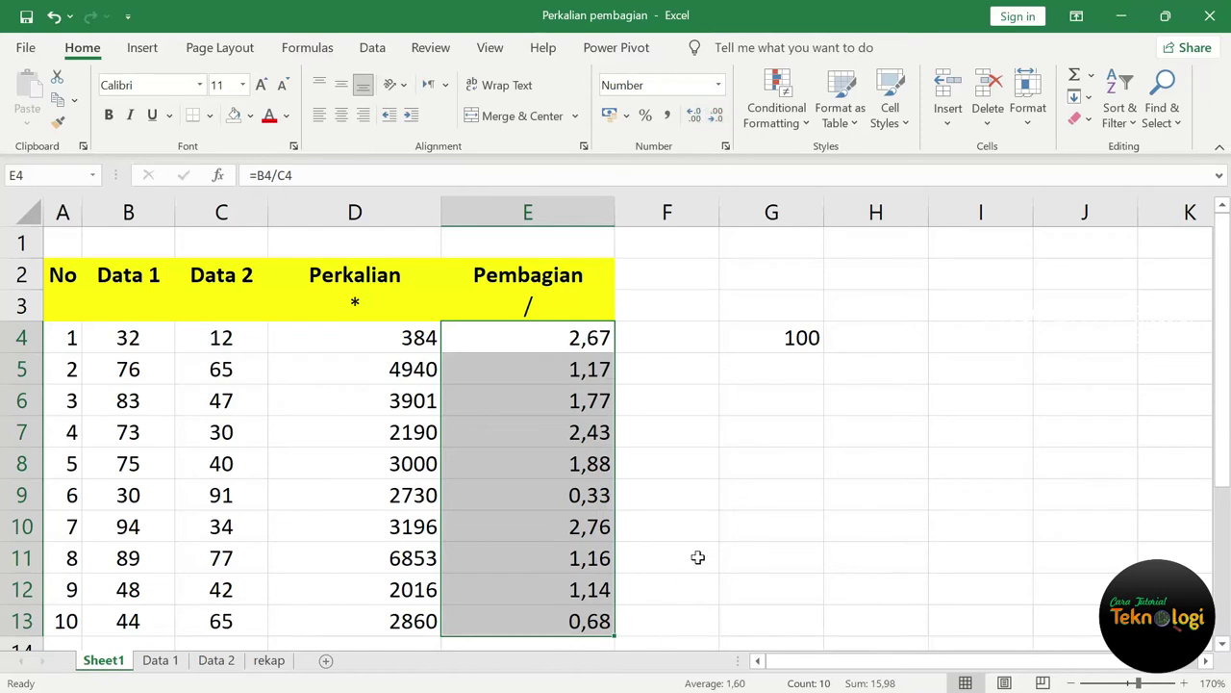
pyautogui.click(698, 558)
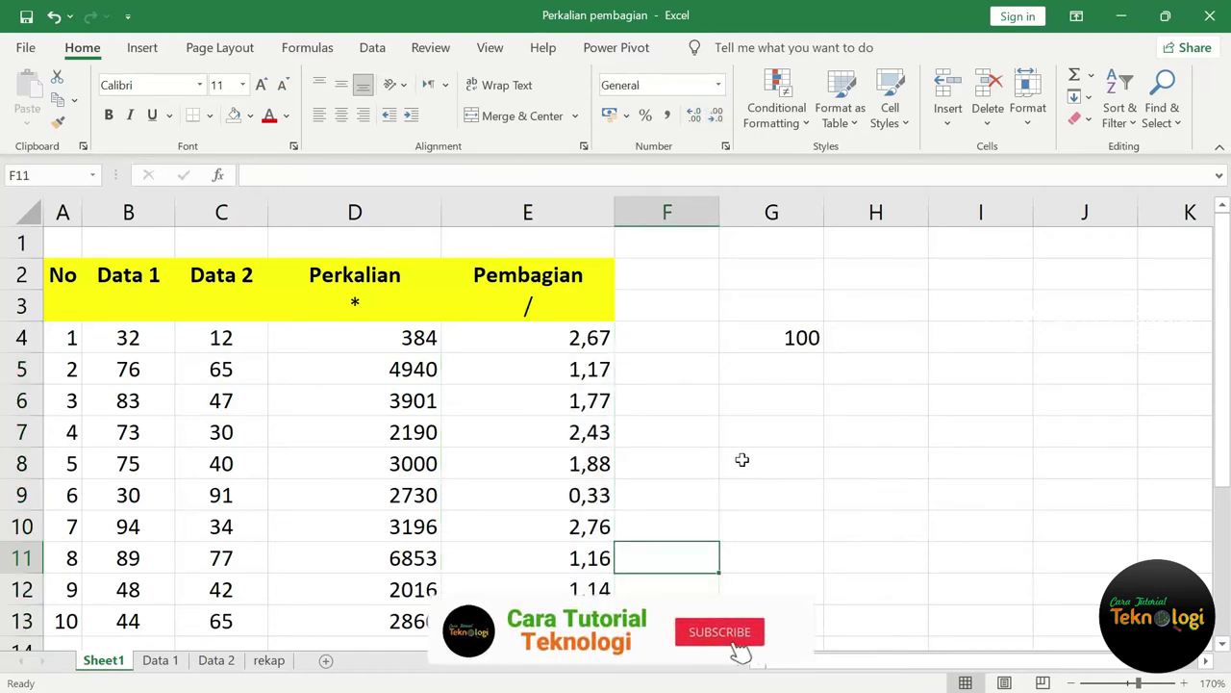
# Look over the Data 1 and Data 2 sheets, then return to the rekap sheet
pyautogui.click(162, 665)
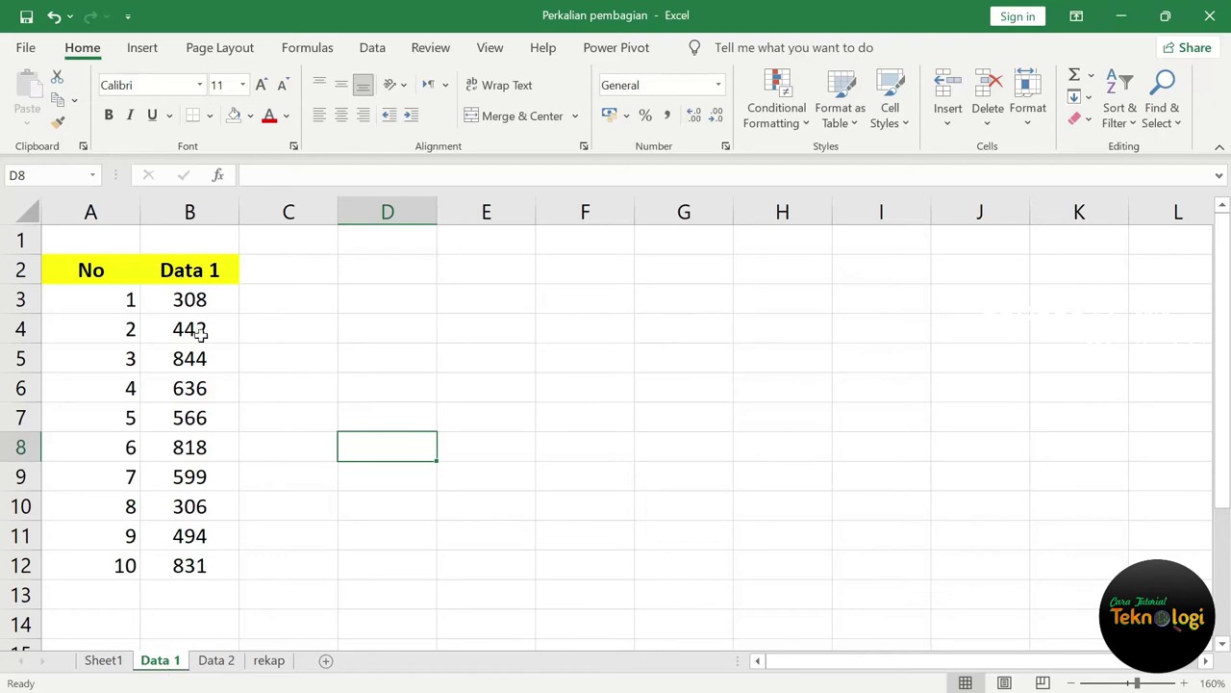
pyautogui.click(216, 664)
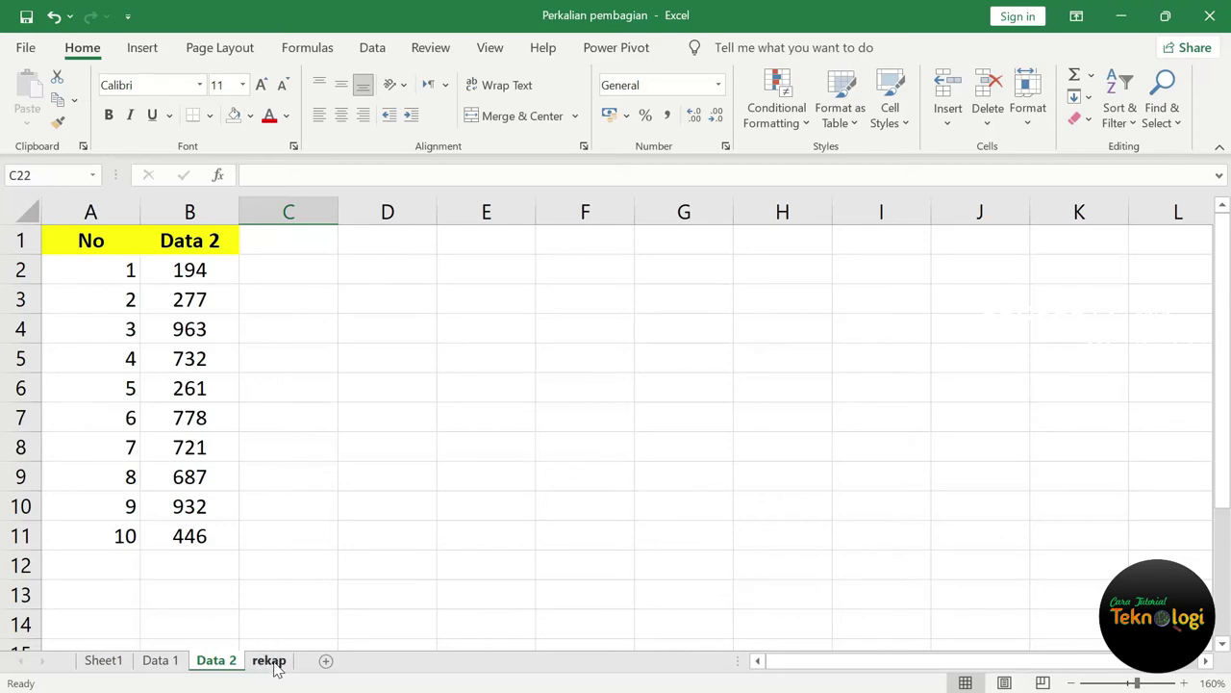
pyautogui.click(274, 664)
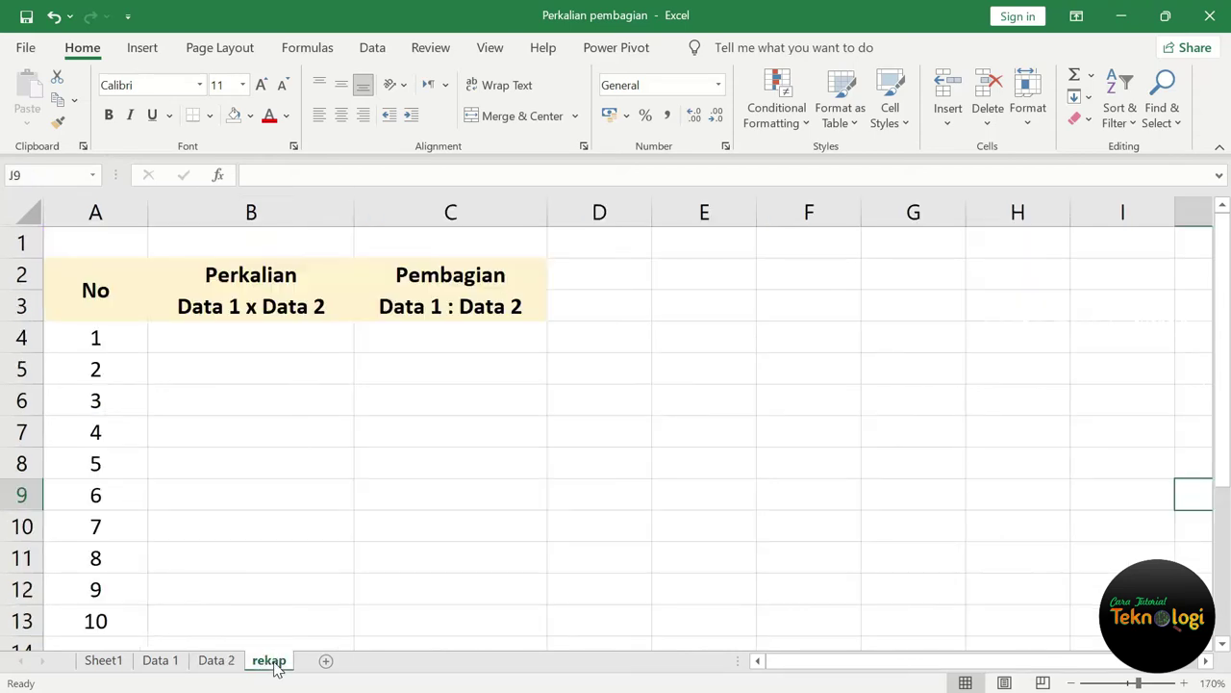
pyautogui.click(815, 426)
# In B4 enter ='Data 1'!B3*'Data 2'!B2, multiplying 308 by 194
pyautogui.click(266, 340)
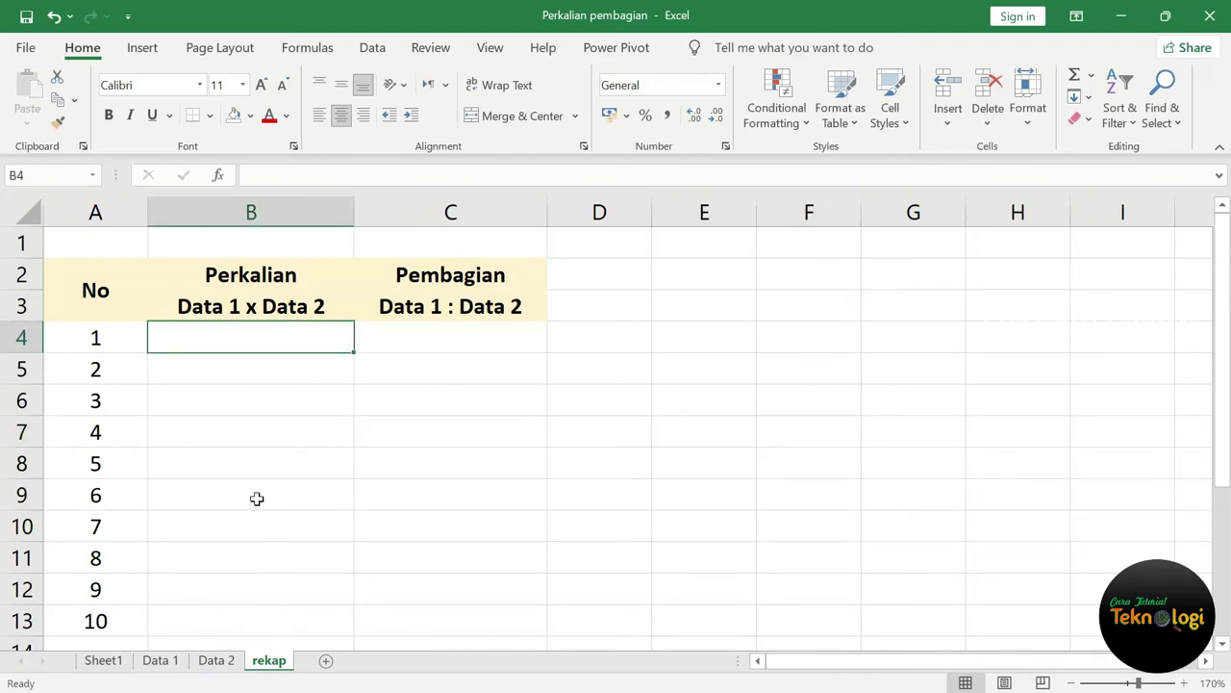
pyautogui.write('=')
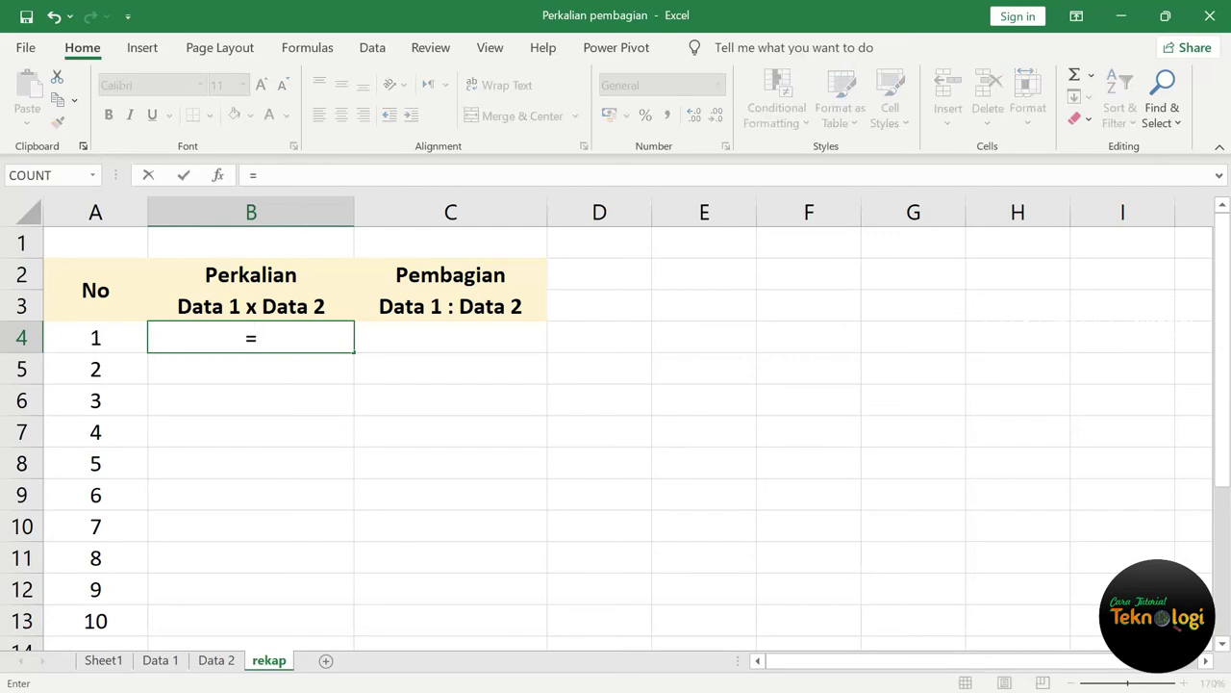
pyautogui.click(161, 660)
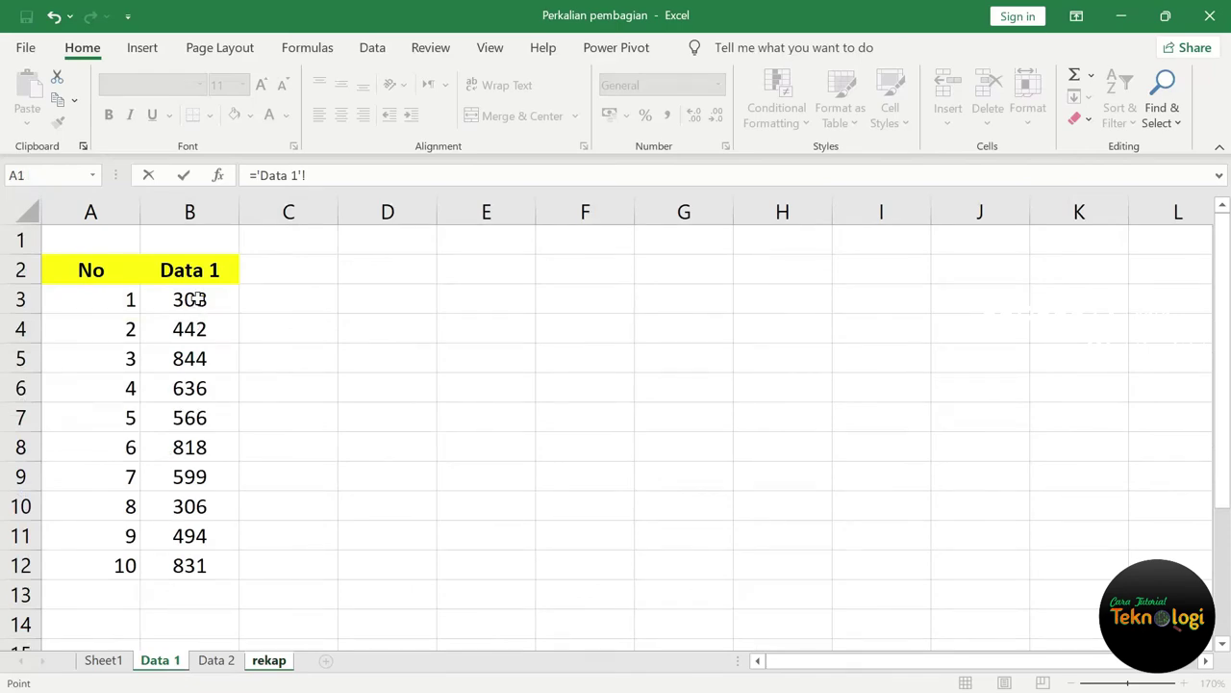
pyautogui.click(195, 299)
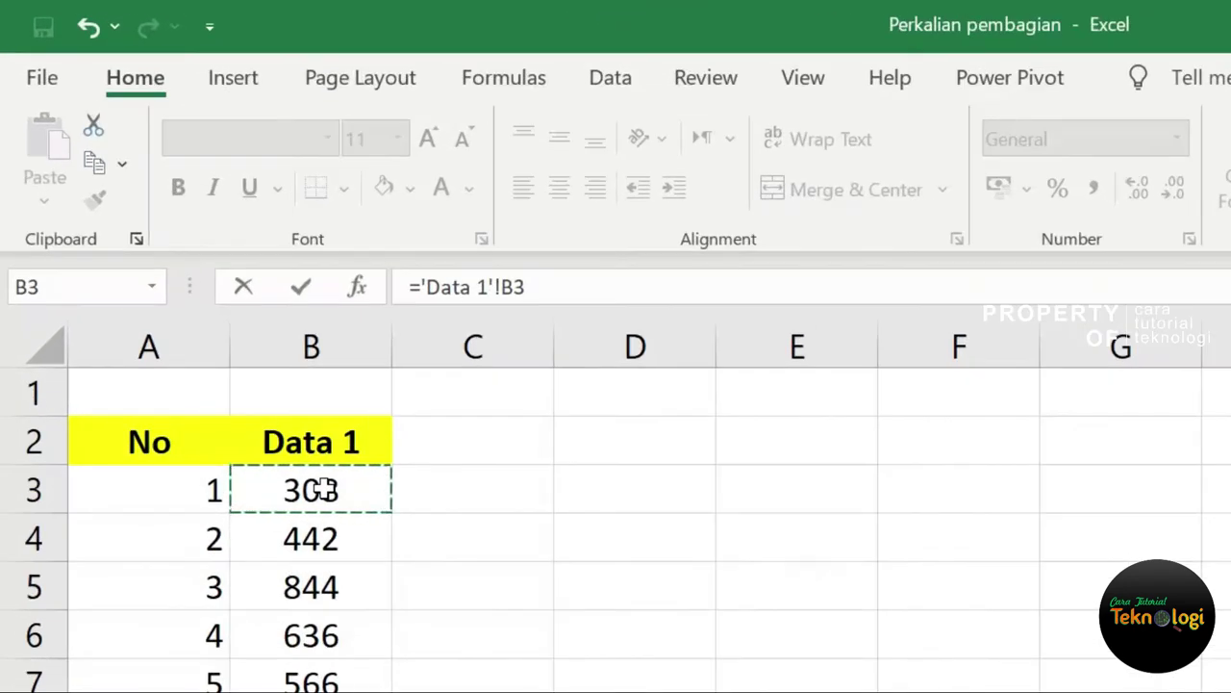
pyautogui.press('Return')
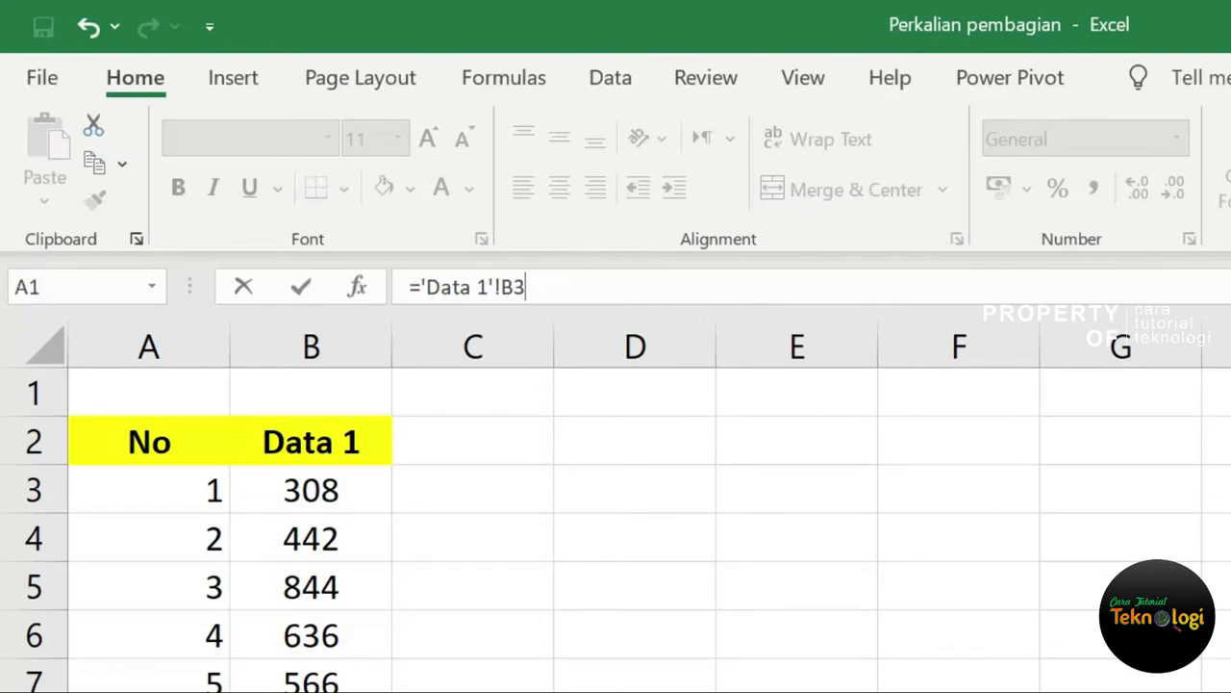
pyautogui.write('*')
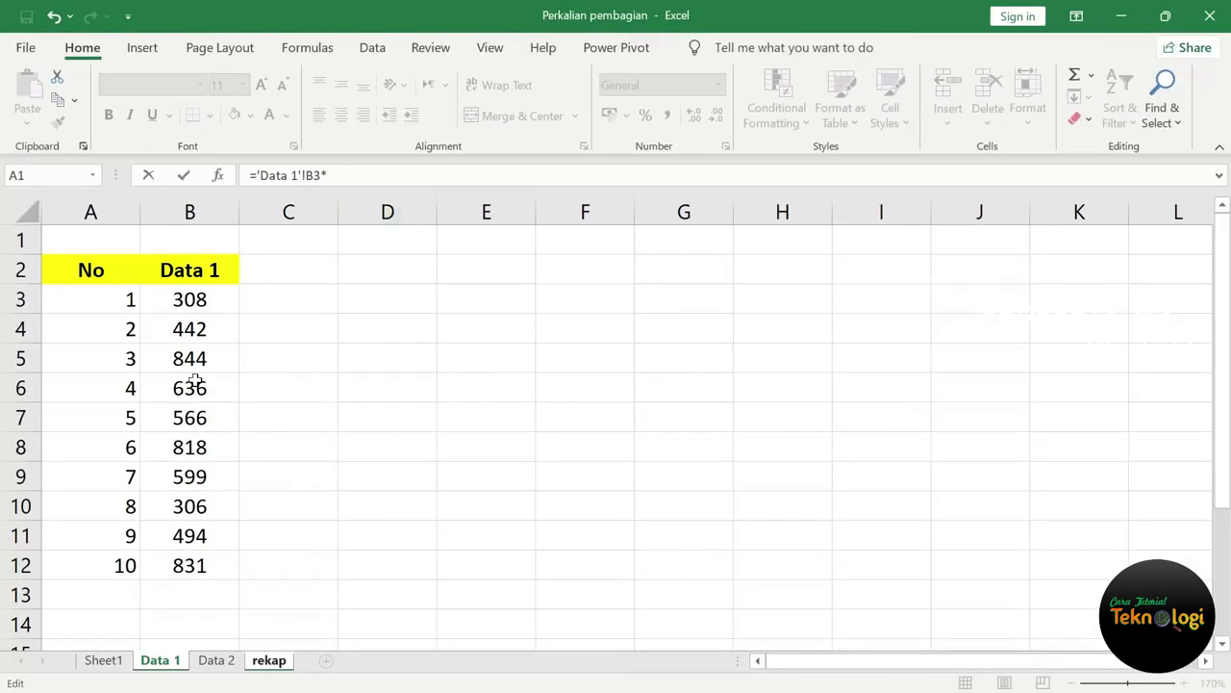
pyautogui.click(215, 664)
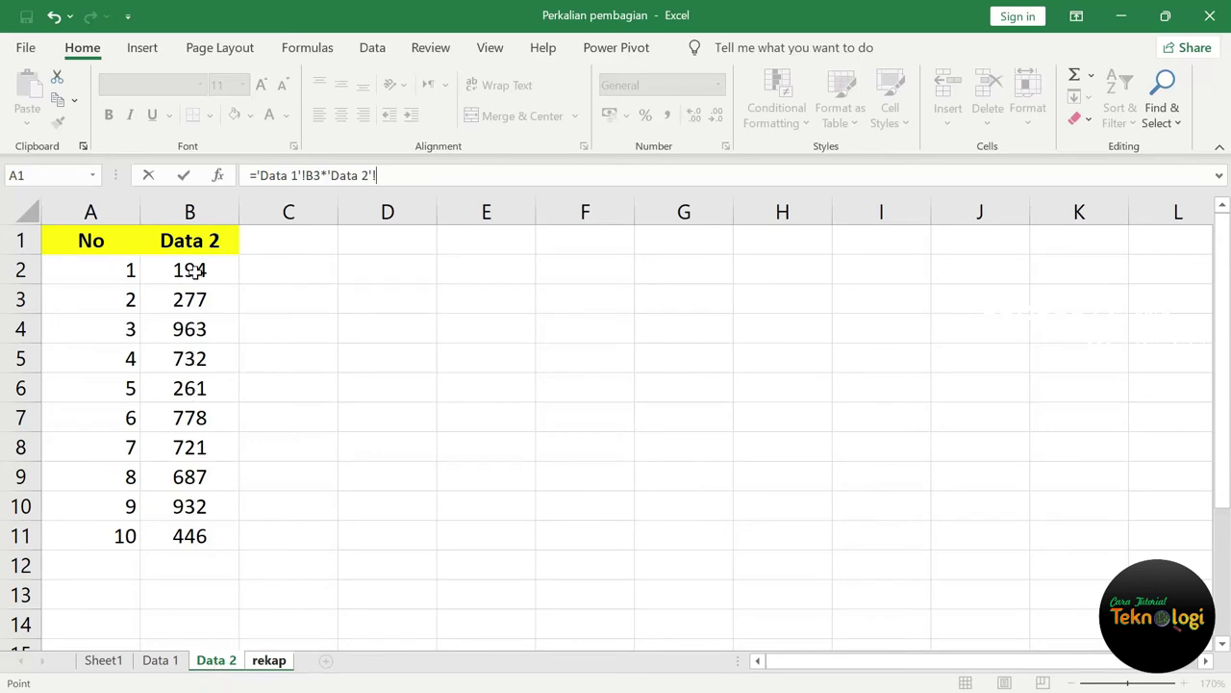
pyautogui.click(195, 272)
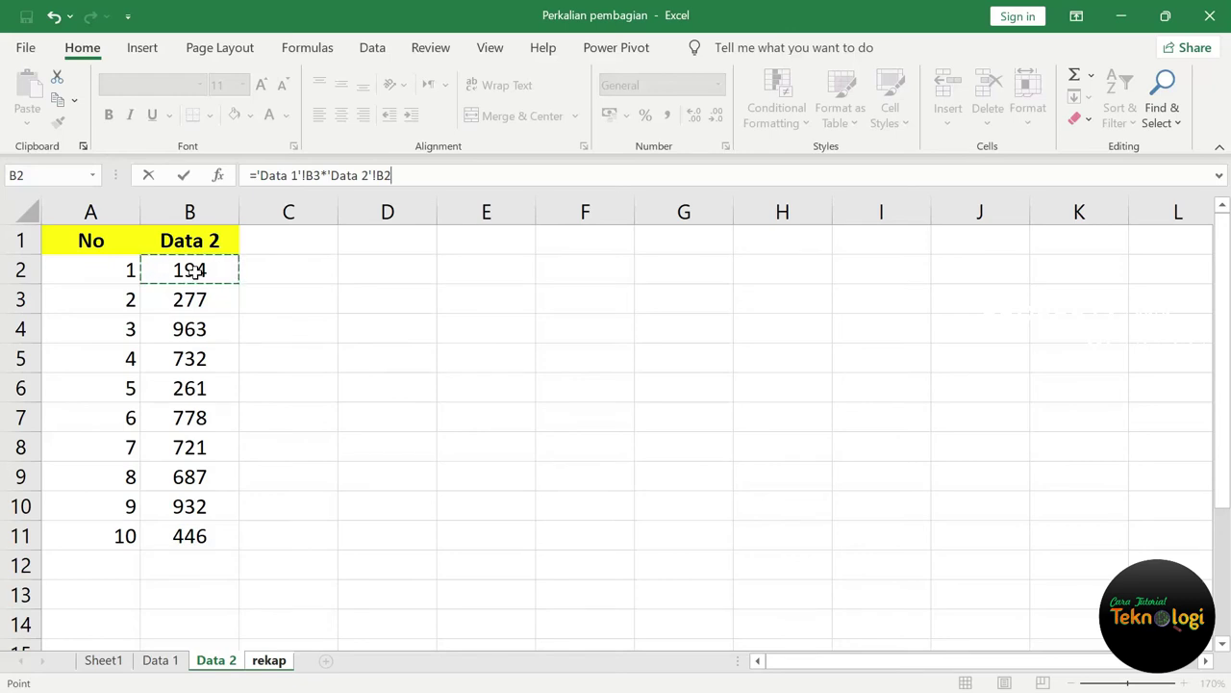
pyautogui.press('Return')
# Fill the product formula down to B13, giving 59752 to 370626
pyautogui.click(311, 335)
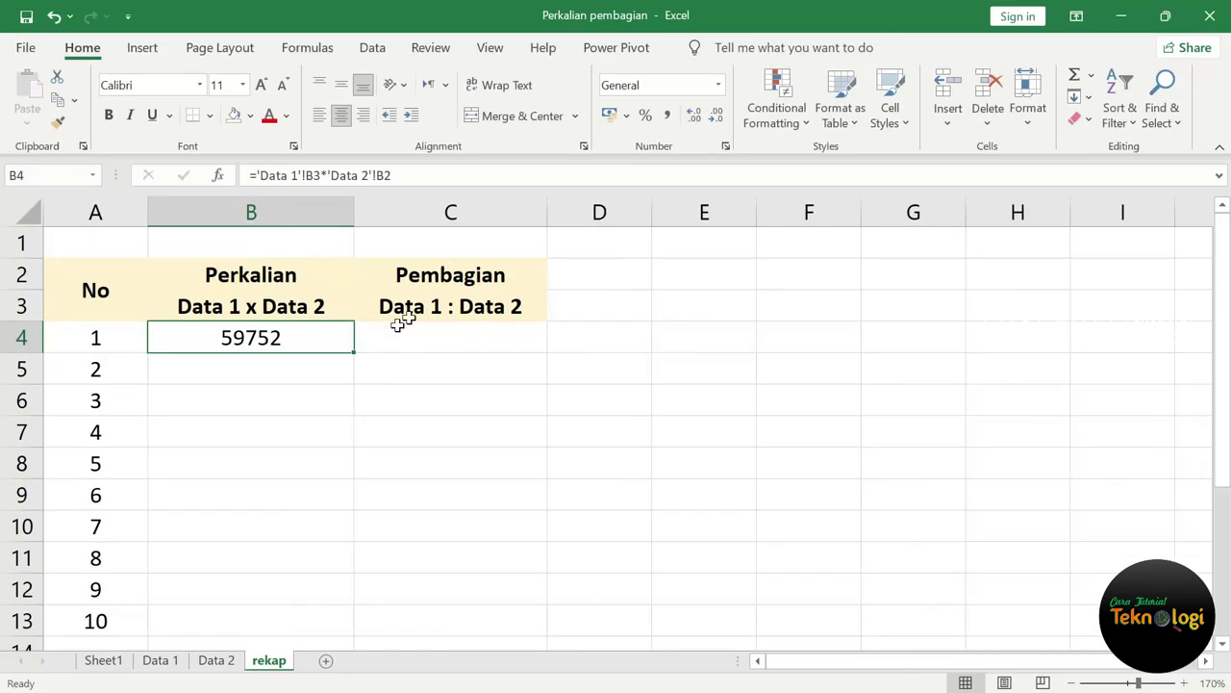
pyautogui.moveTo(357, 353); pyautogui.dragTo(332, 637)
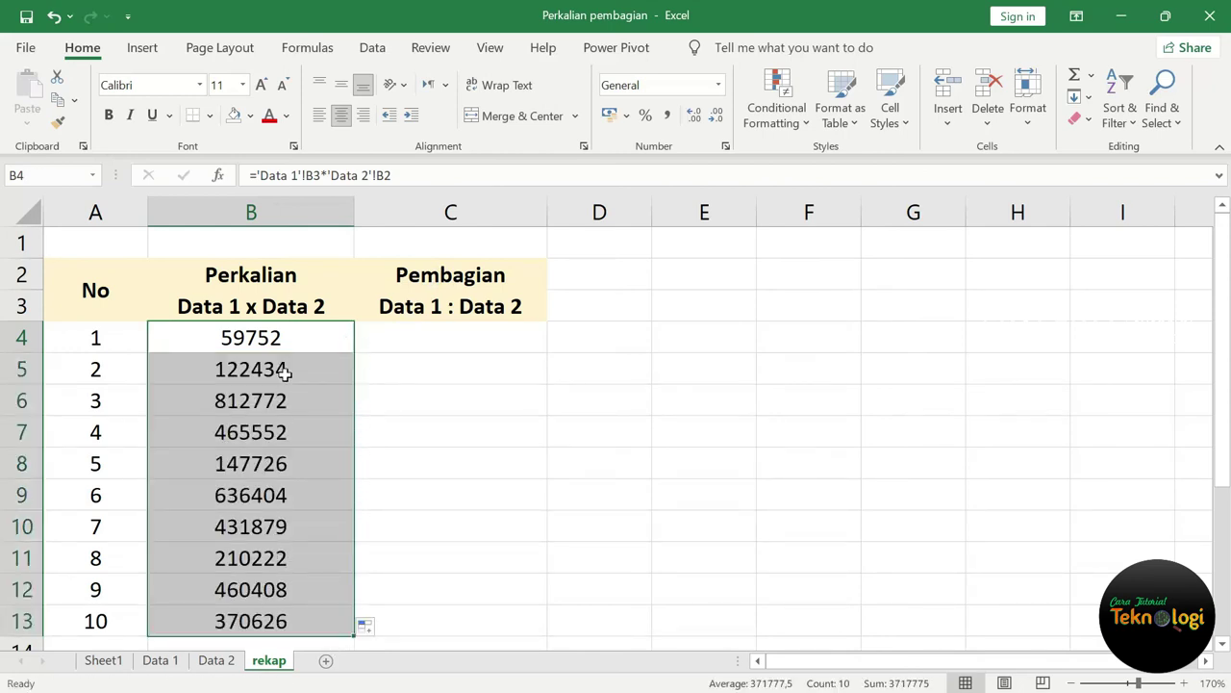
pyautogui.click(286, 341)
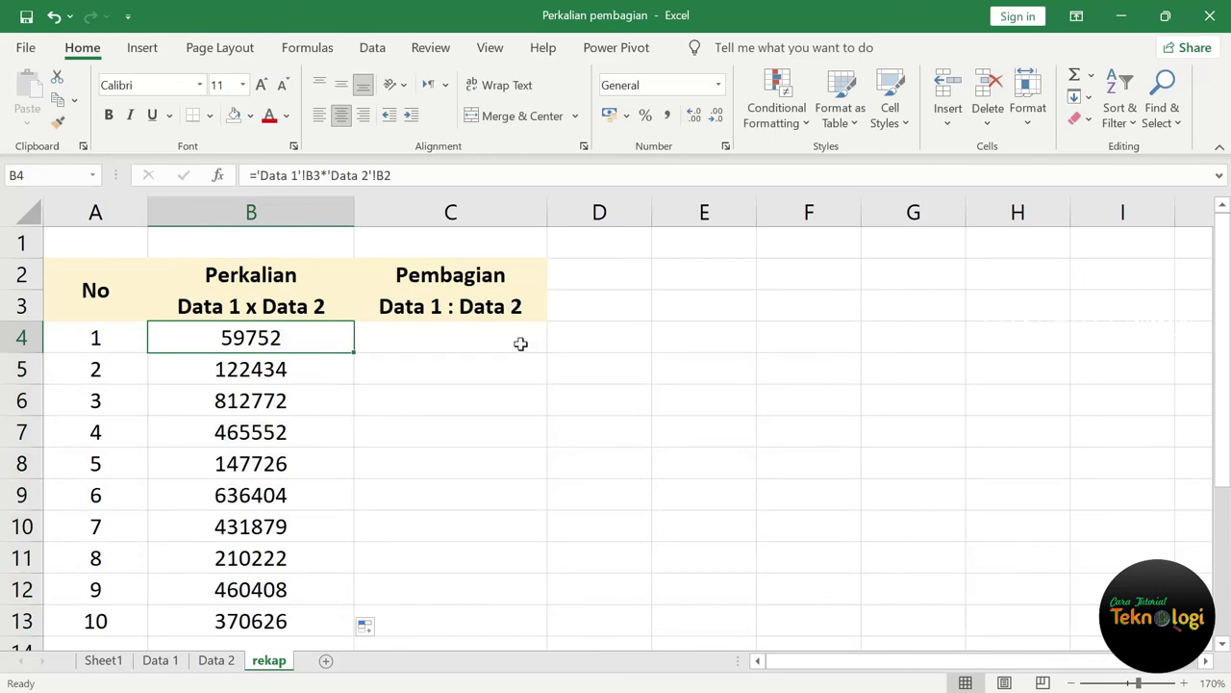
# In C4 enter ='Data 1'!B3/'Data 2'!B2, giving 1,587628866
pyautogui.click(488, 340)
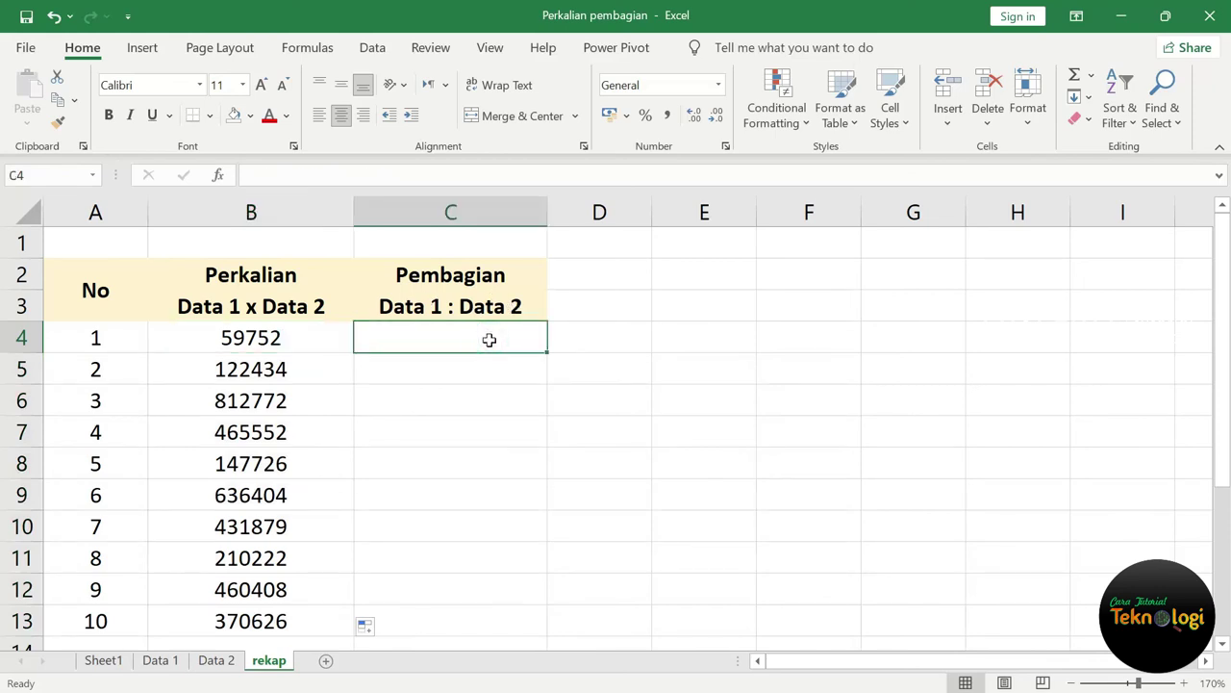
pyautogui.write('=')
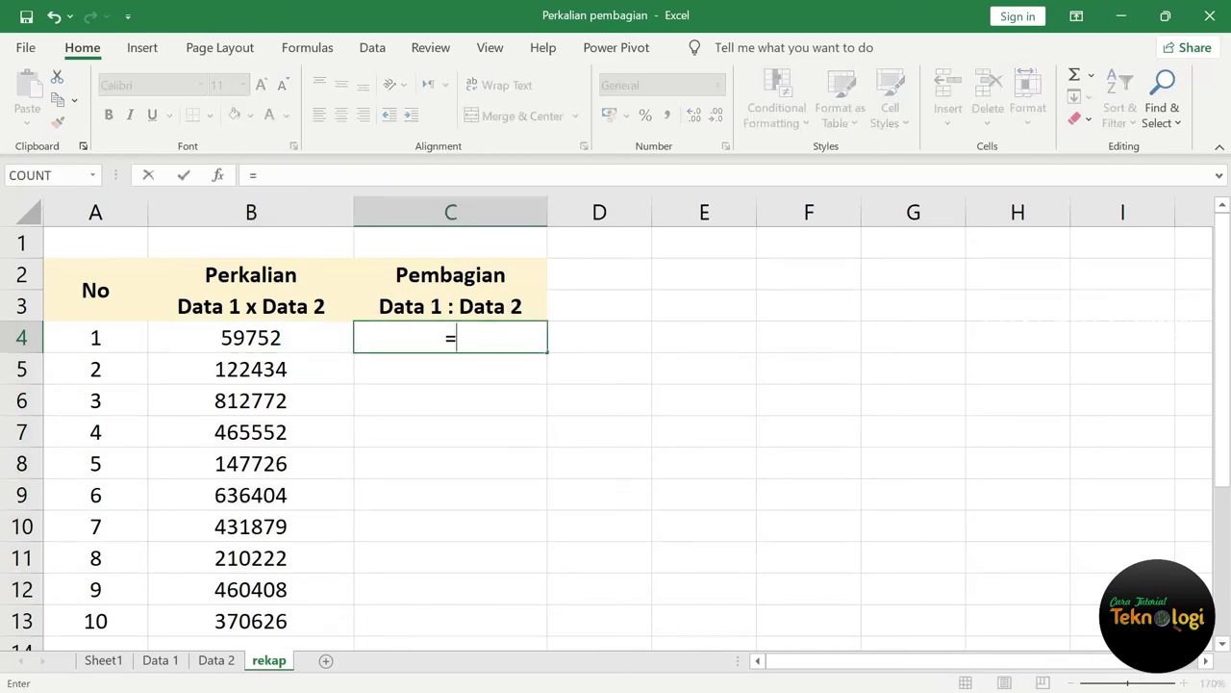
pyautogui.click(159, 664)
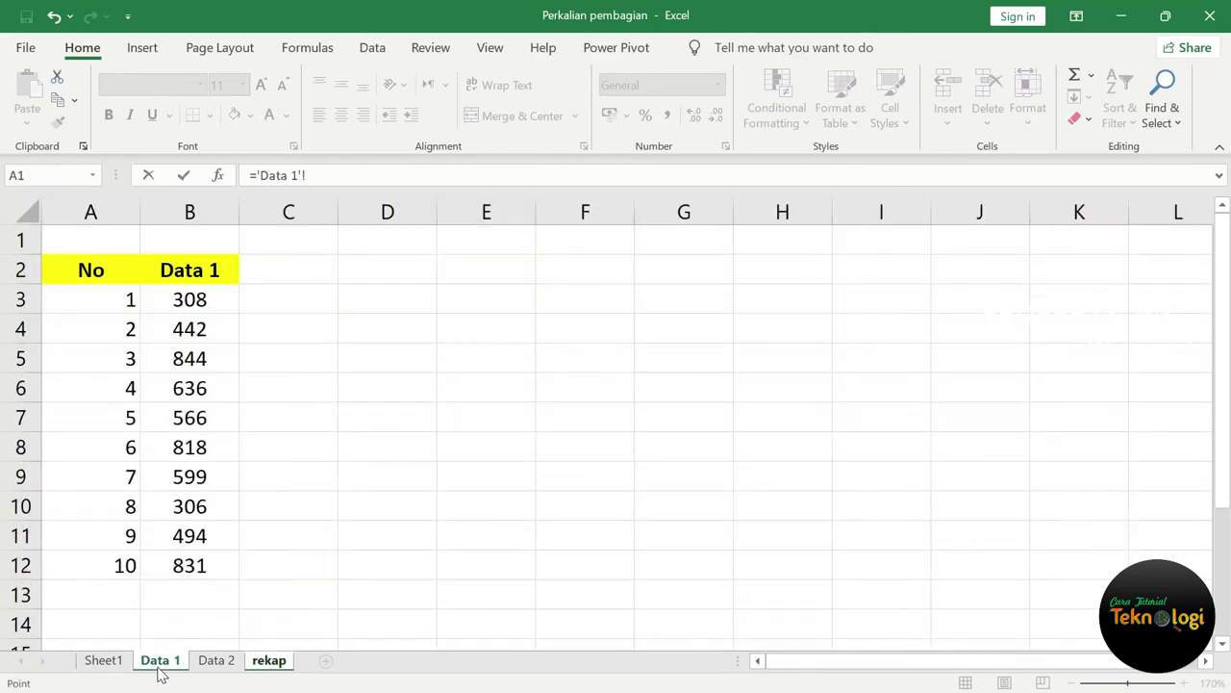
pyautogui.click(195, 298)
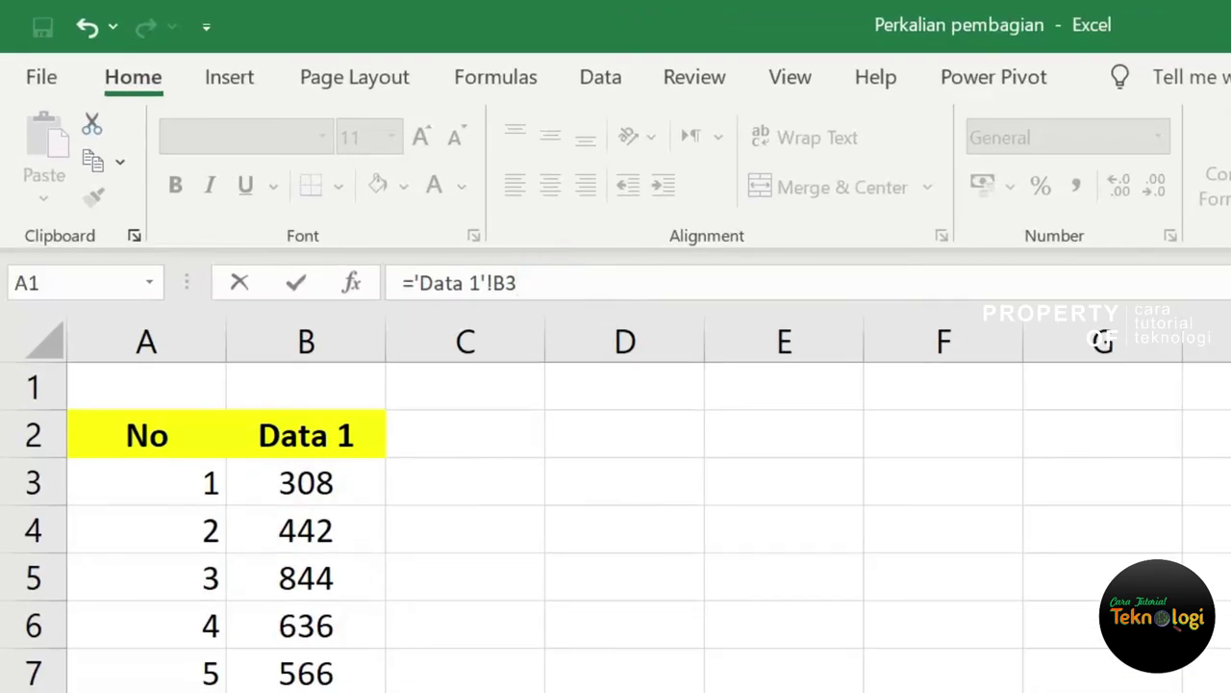
pyautogui.write('/')
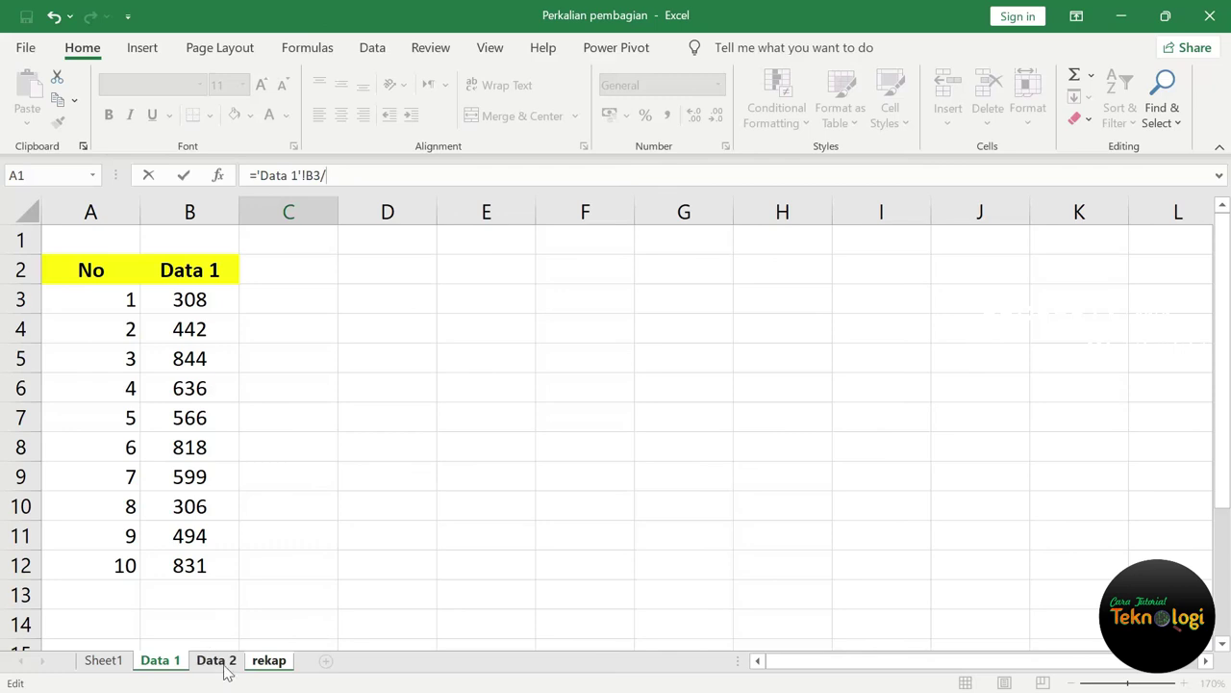
pyautogui.click(224, 664)
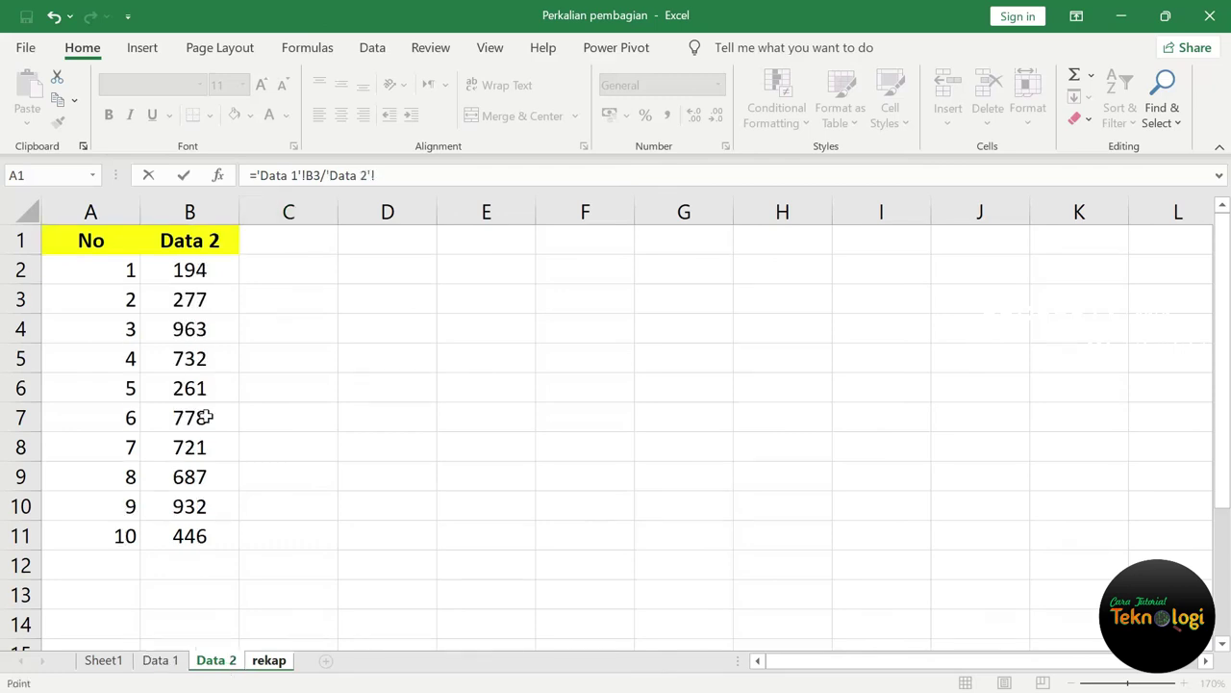
pyautogui.click(197, 270)
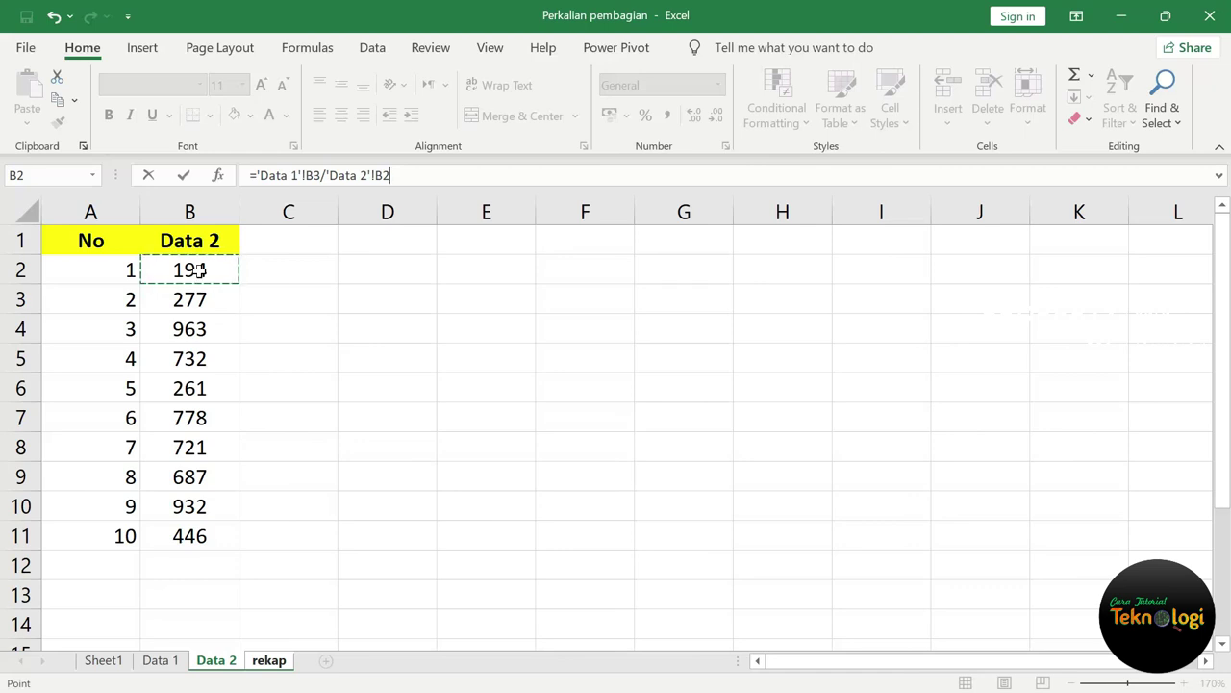
pyautogui.press('Return')
# Copy the C4 division formula down through C13
pyautogui.click(518, 339)
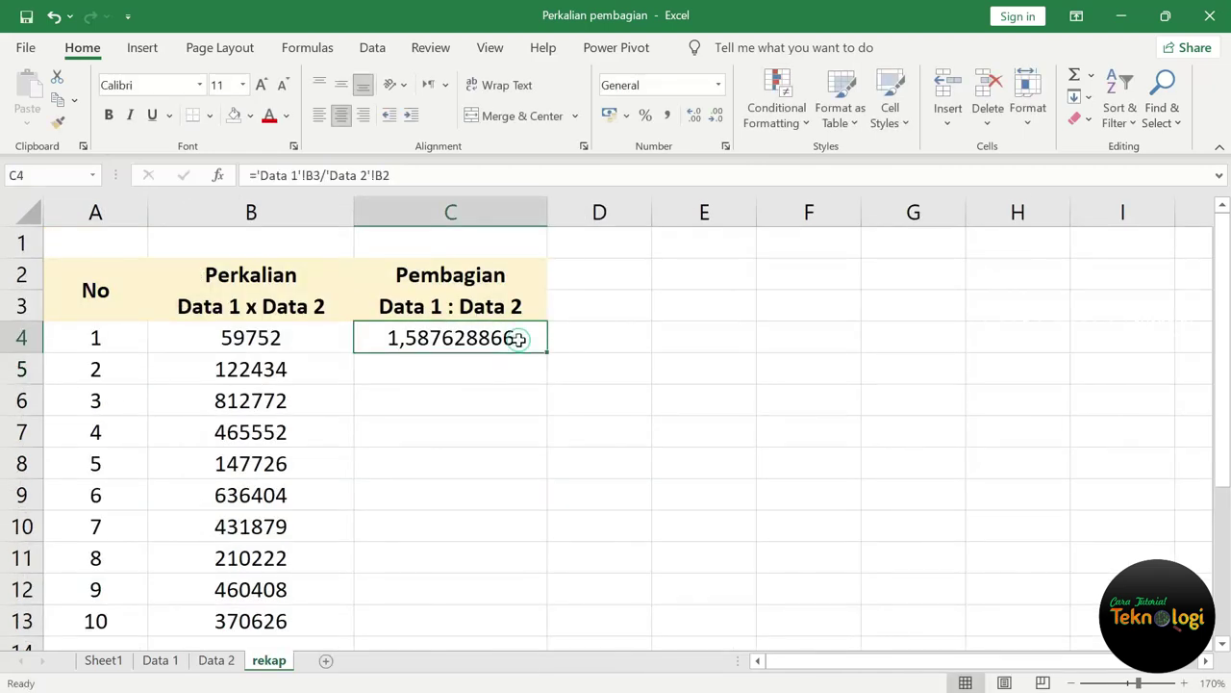
pyautogui.scroll(-1, 520, 337)
pyautogui.moveTo(546, 257); pyautogui.dragTo(552, 545)
pyautogui.scroll(1, 550, 553)
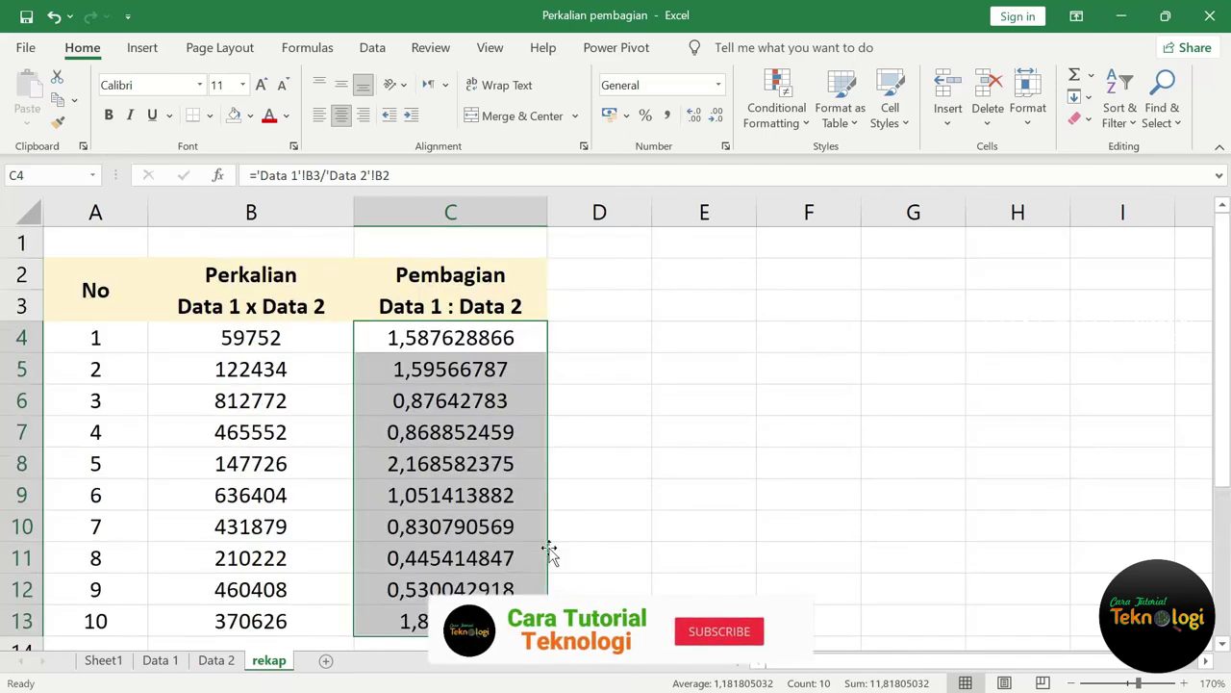
# Reduce the Pembagian results to two decimals, from 1,59 to 1,86
pyautogui.click(715, 117)
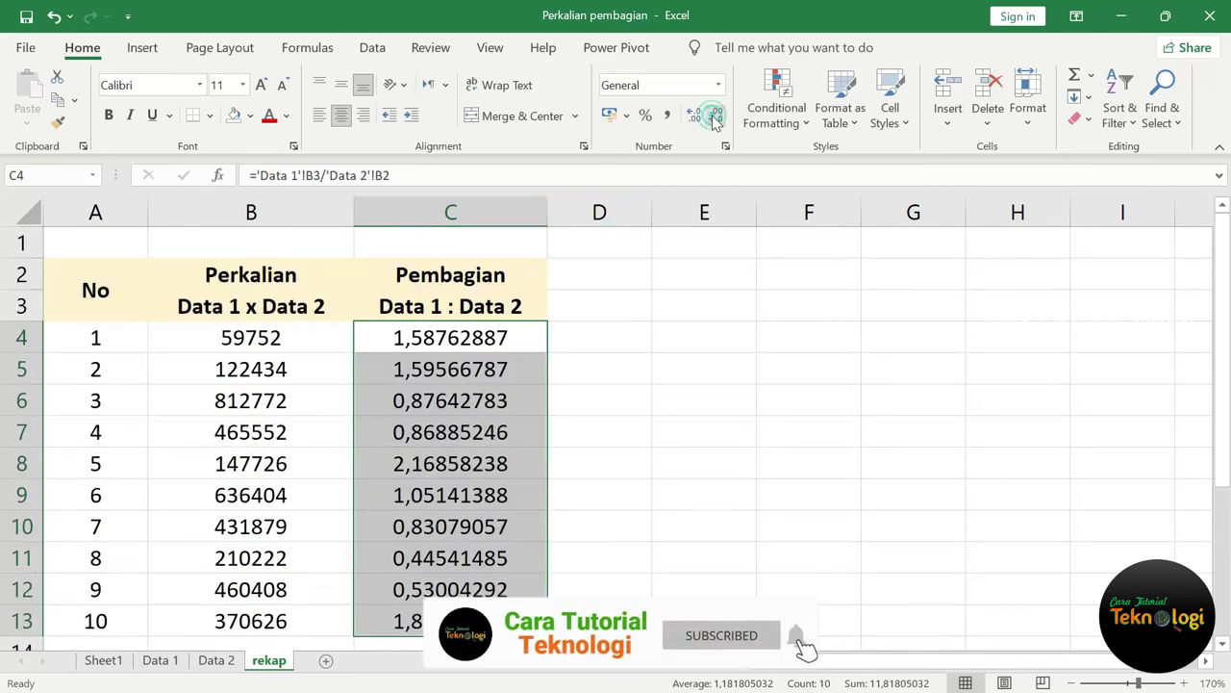
pyautogui.click(715, 117)
pyautogui.click(715, 116)
pyautogui.click(715, 117)
pyautogui.click(715, 116)
pyautogui.click(714, 117)
pyautogui.click(715, 117)
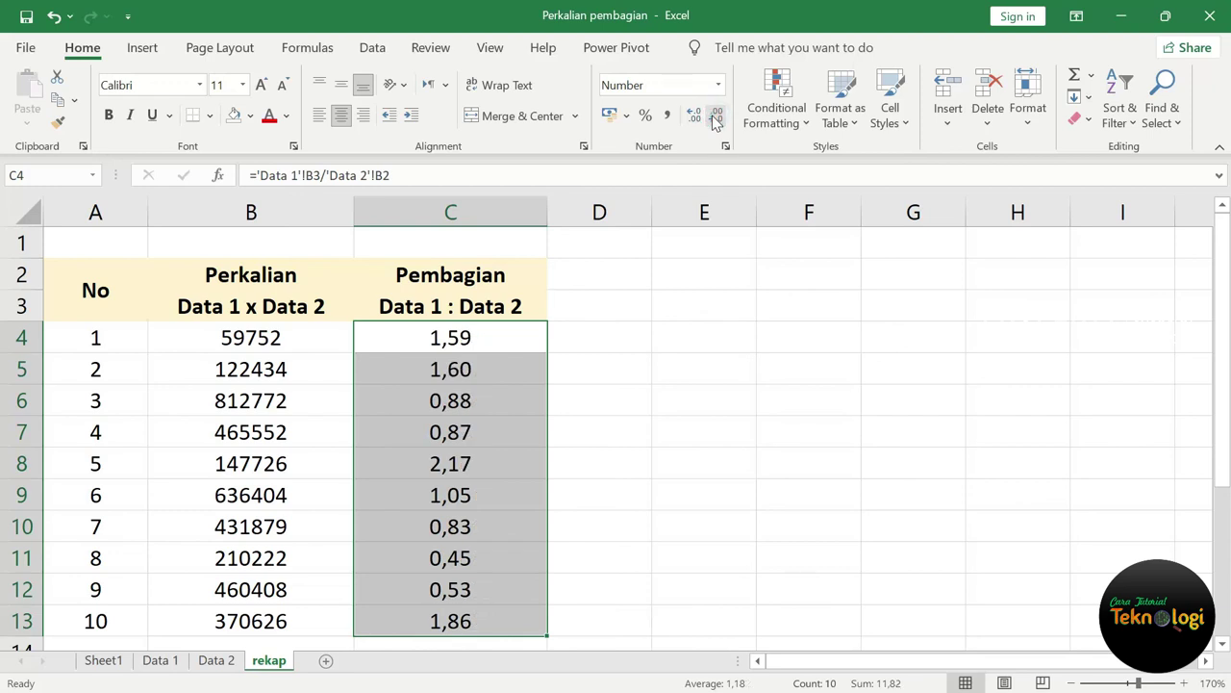
pyautogui.scroll(-2, 636, 483)
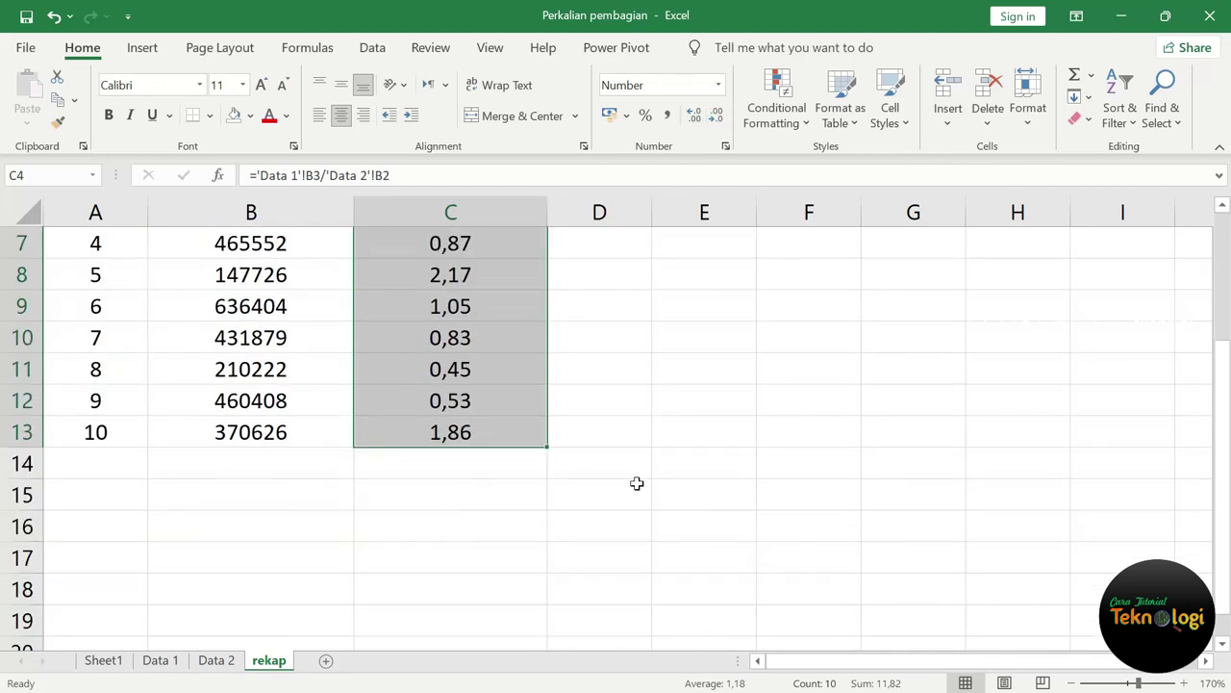
pyautogui.click(636, 483)
pyautogui.scroll(2, 462, 534)
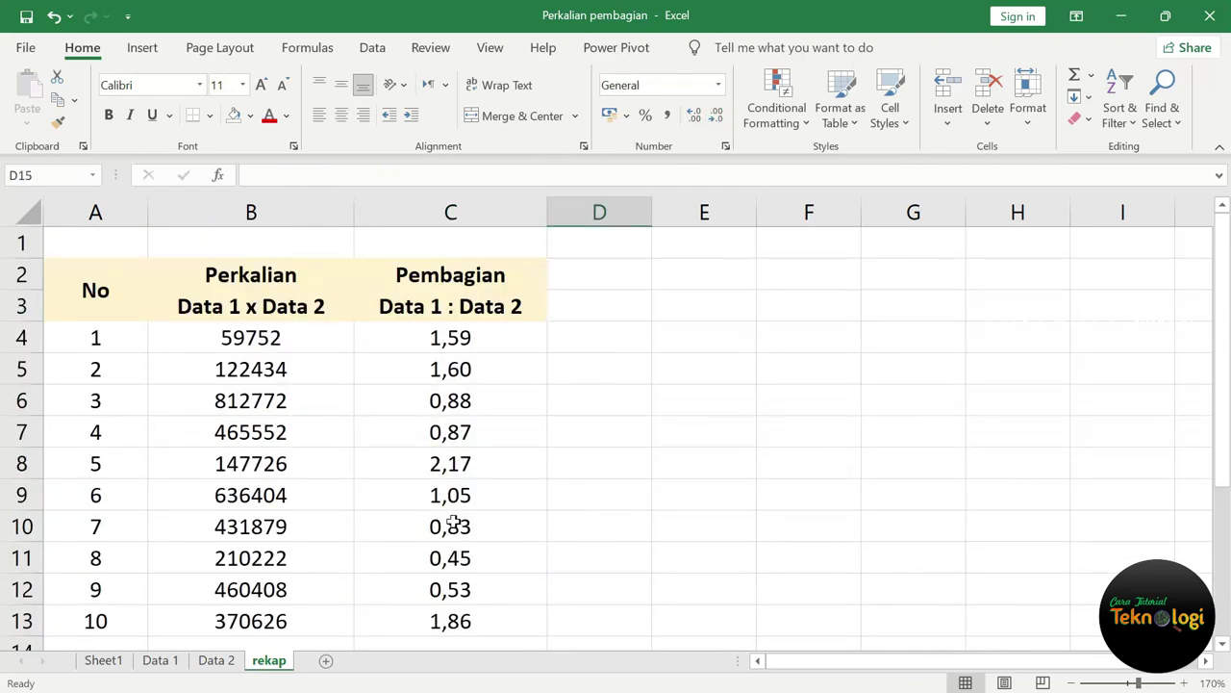